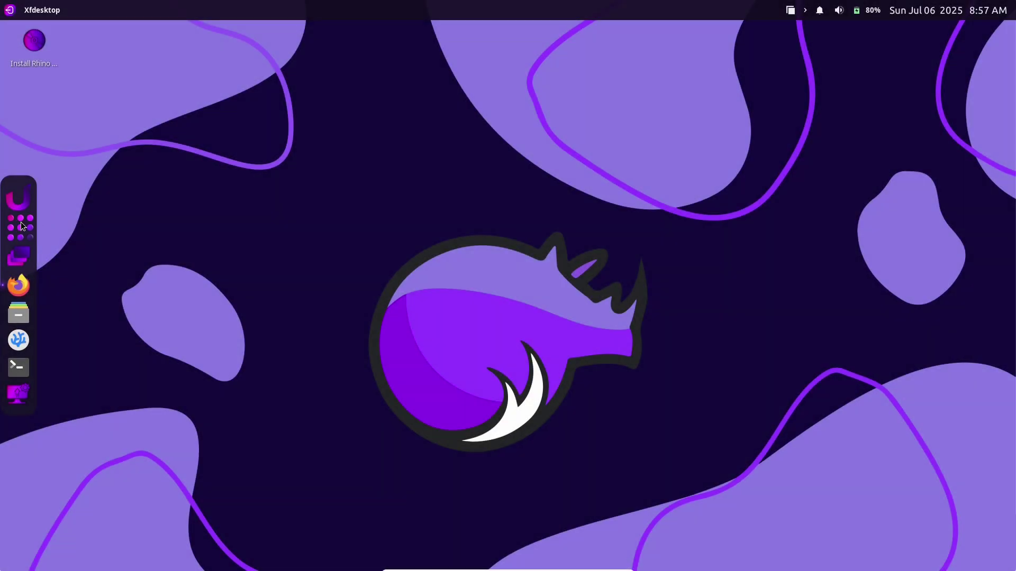
Dismiss the application grid and close the system information window
left_click(20, 222)
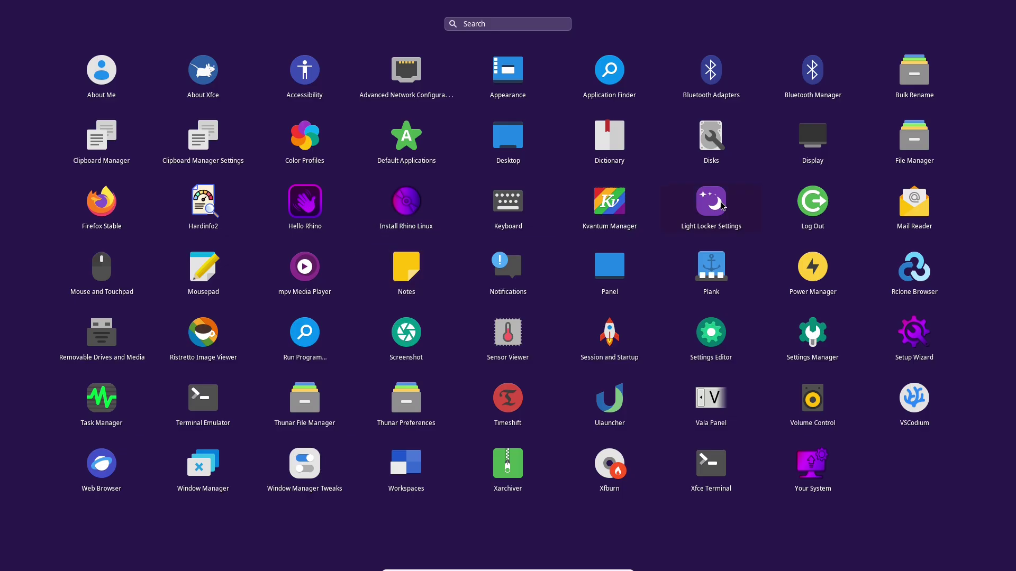
left_click(808, 465)
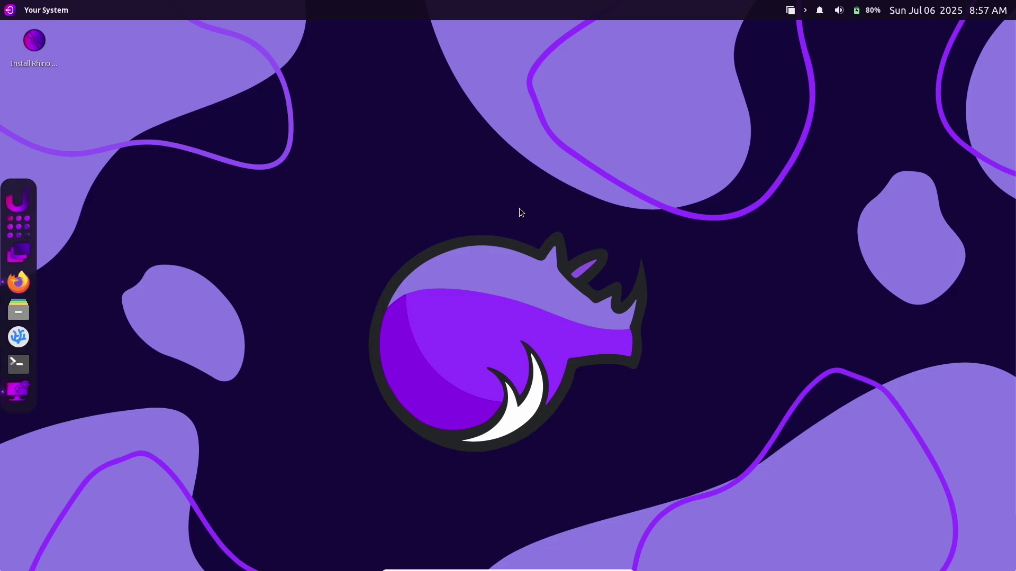
left_click_drag(312, 41, 534, 107)
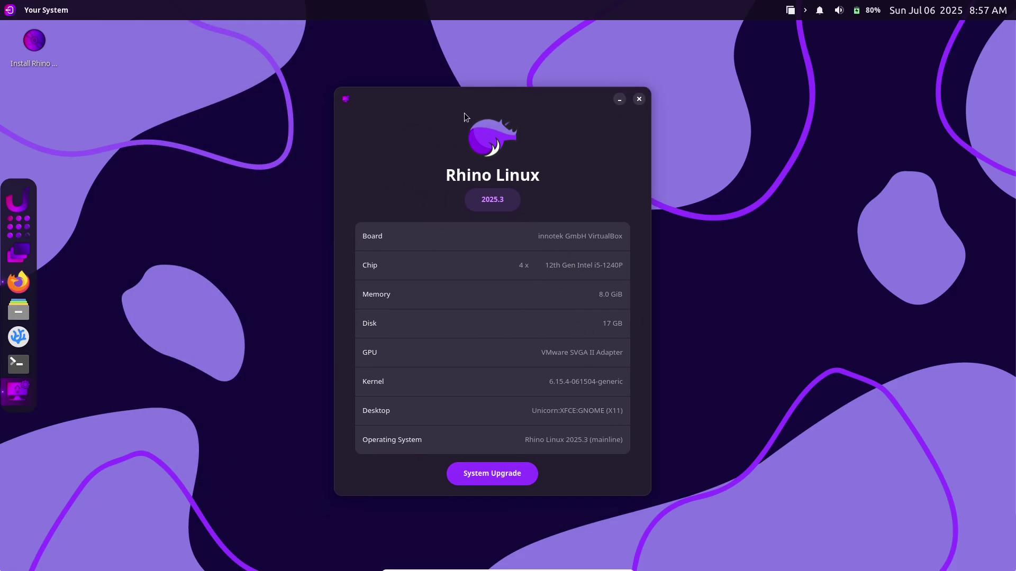
left_click(640, 99)
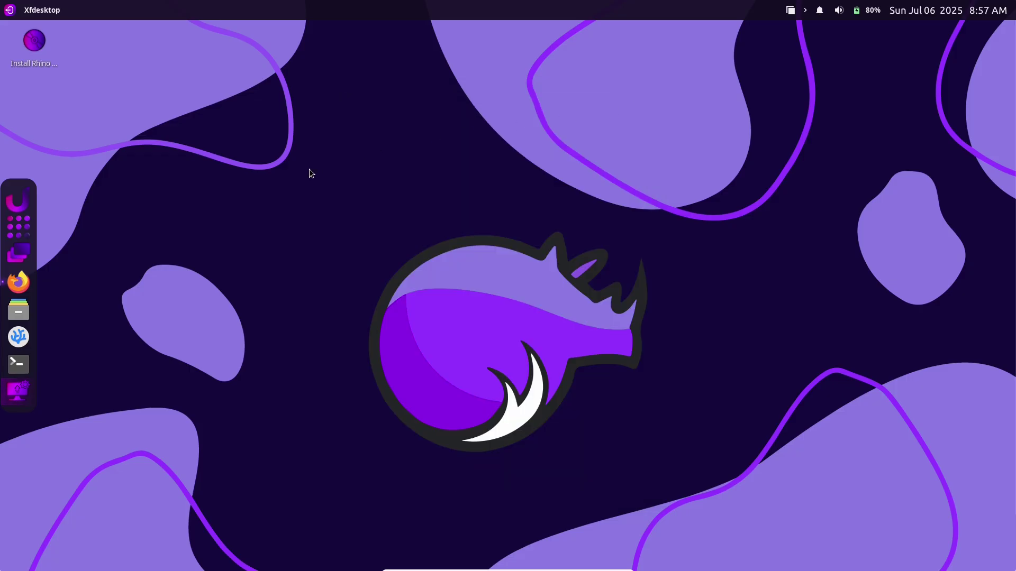
Maximize Firefox and go back to the Rhino Linux homepage
left_click(20, 286)
left_click(707, 43)
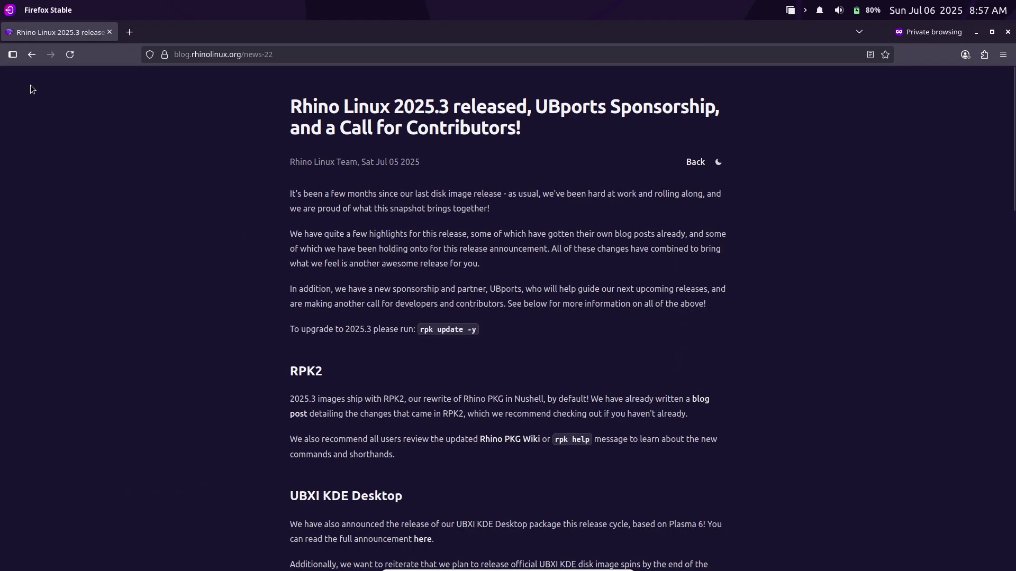
left_click(32, 55)
left_click(254, 57)
left_click(170, 249)
Check the Firefox version in Help > About Firefox
left_click(1003, 54)
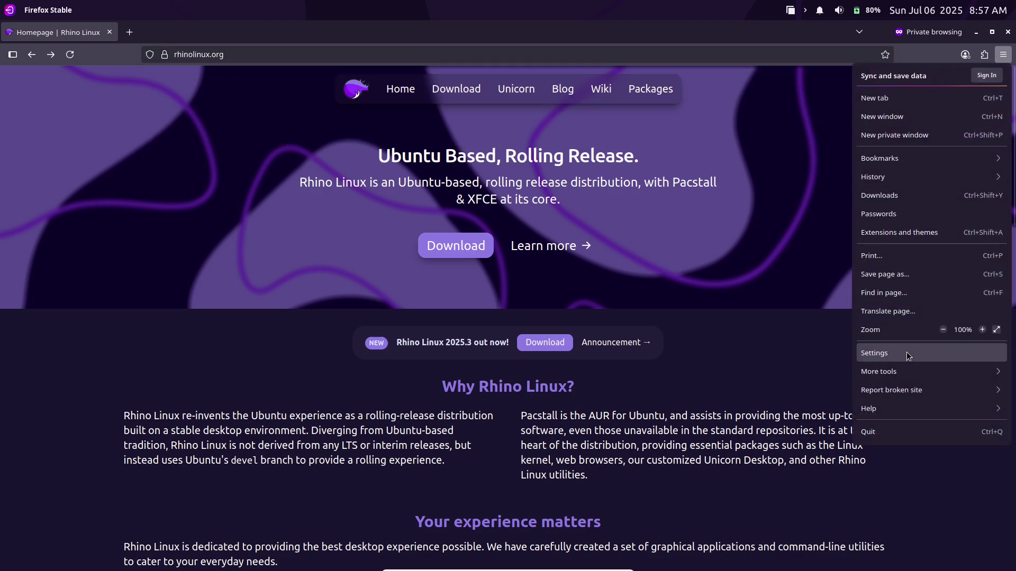
left_click(894, 407)
left_click(862, 212)
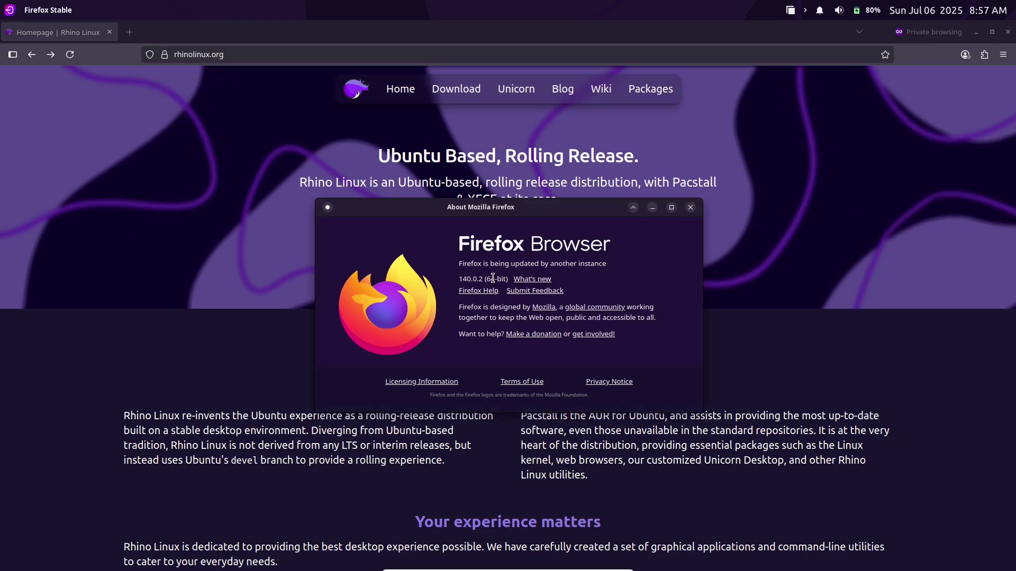
left_click_drag(497, 279, 449, 281)
left_click(689, 207)
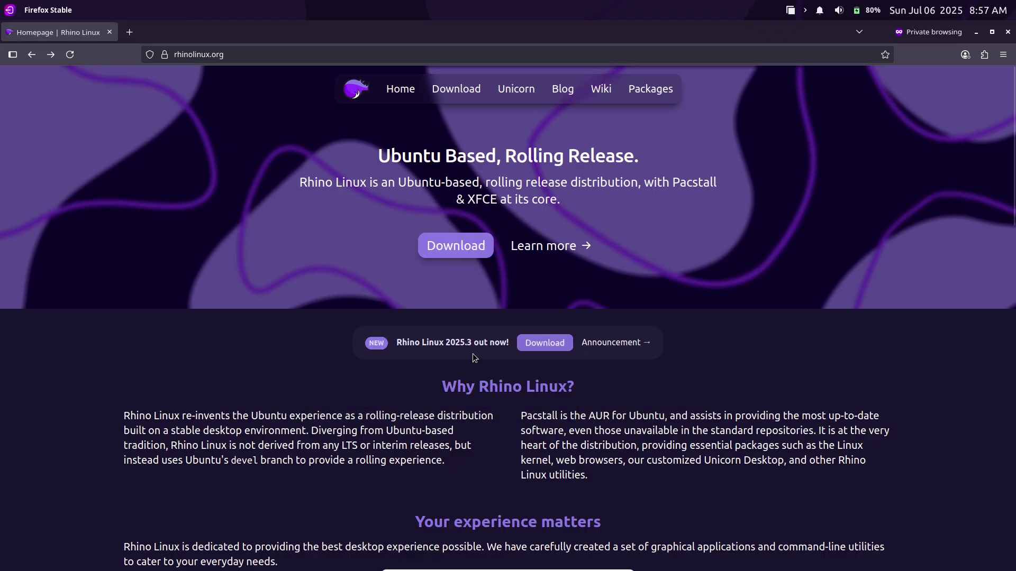
Open the 2025.3 release announcement in light theme and copy 'rpk update -y'
left_click(606, 341)
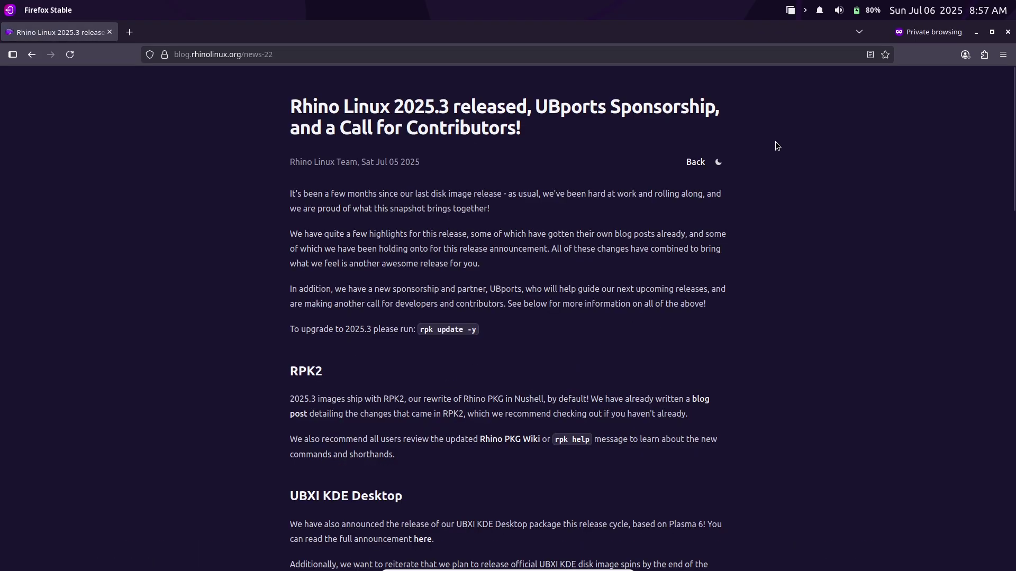
left_click(718, 162)
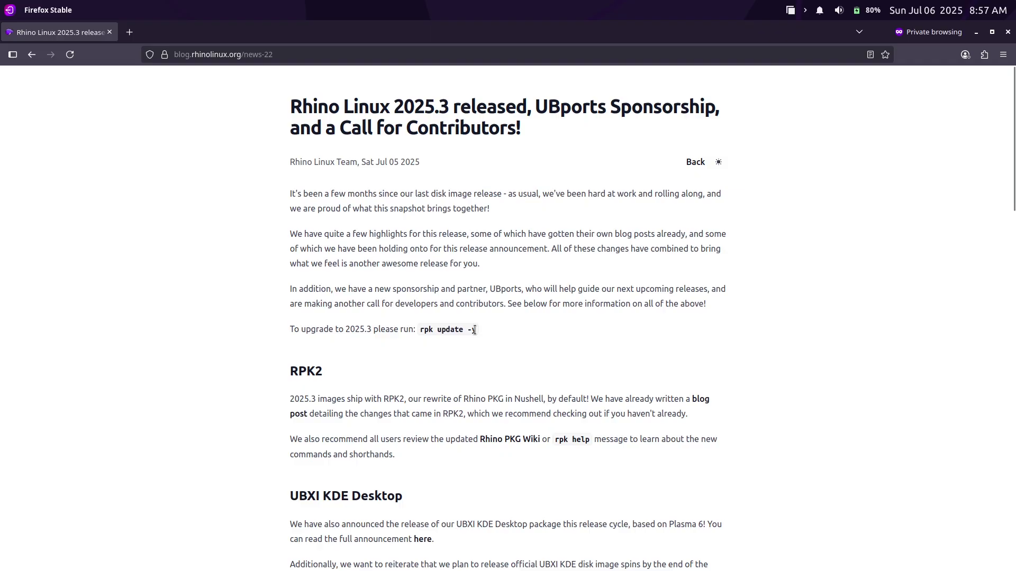
left_click_drag(467, 330, 424, 330)
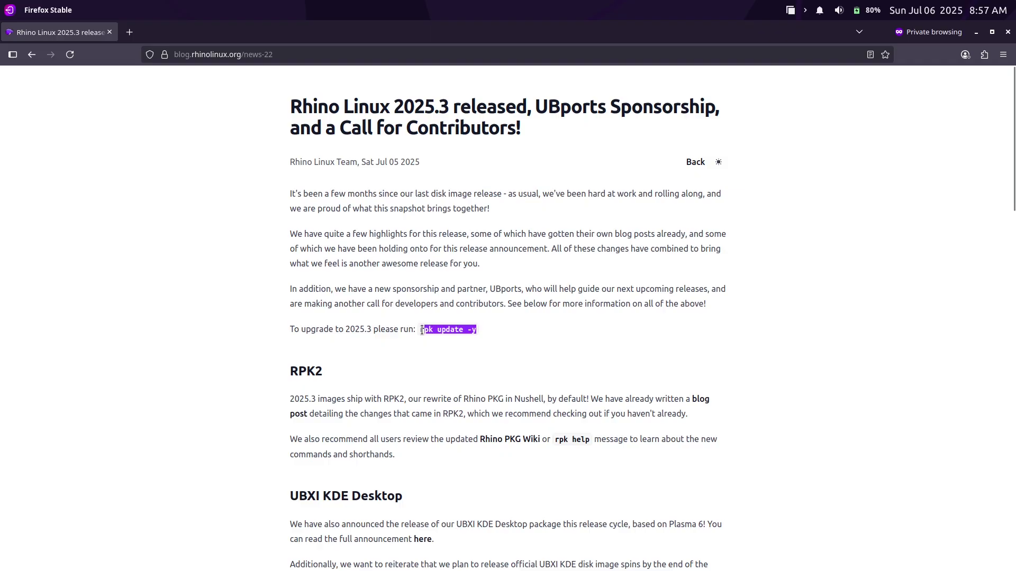
right_click(420, 330)
left_click(448, 337)
Restore the browser window and cancel the log-out prompt
double_click(979, 22)
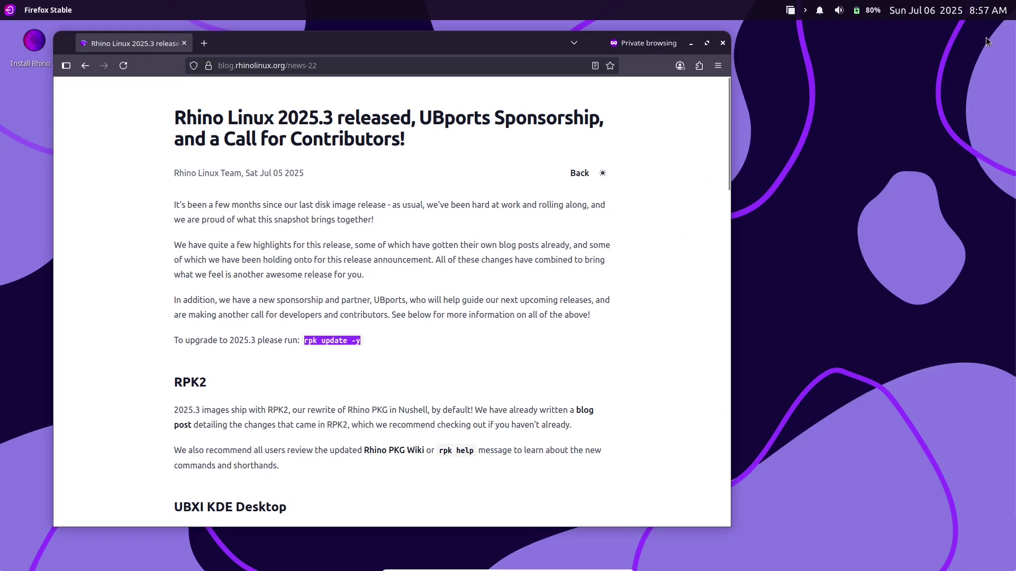
left_click(10, 11)
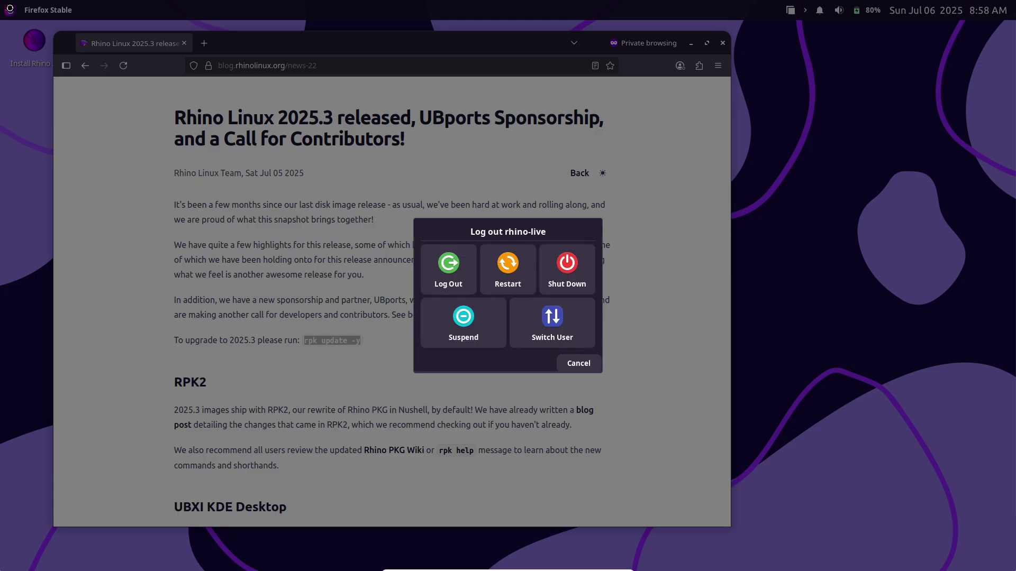
left_click(586, 369)
Open a maximized Xfce Terminal, then paste and run 'rpk update -y'
left_click(685, 51)
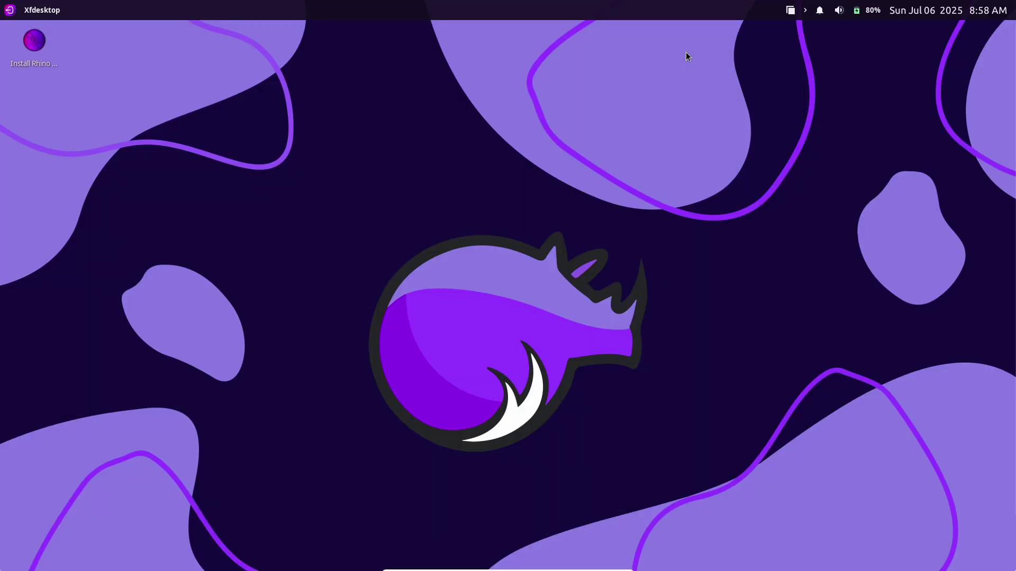
left_click(17, 362)
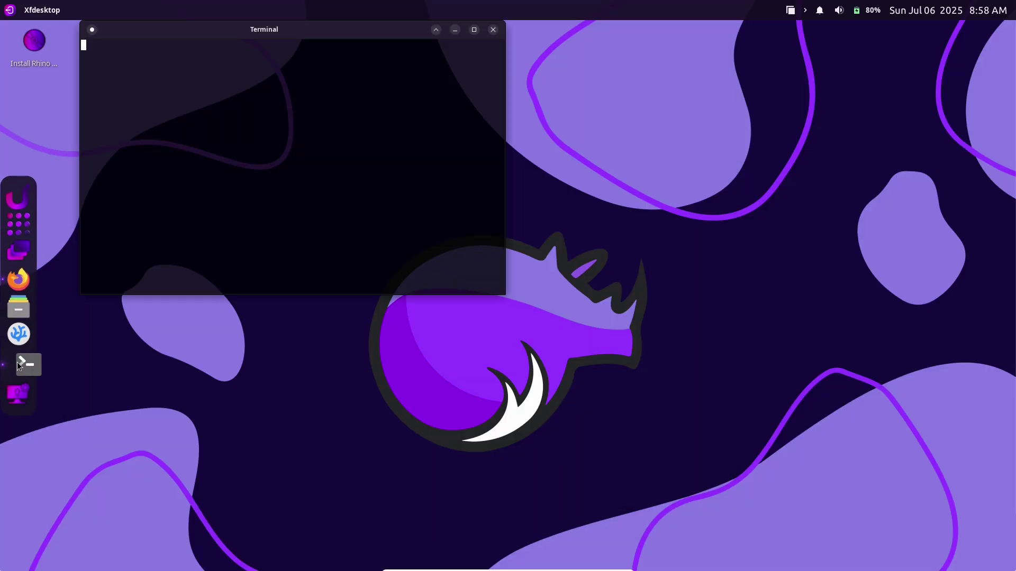
left_click_drag(414, 37, 471, 111)
left_click(529, 103)
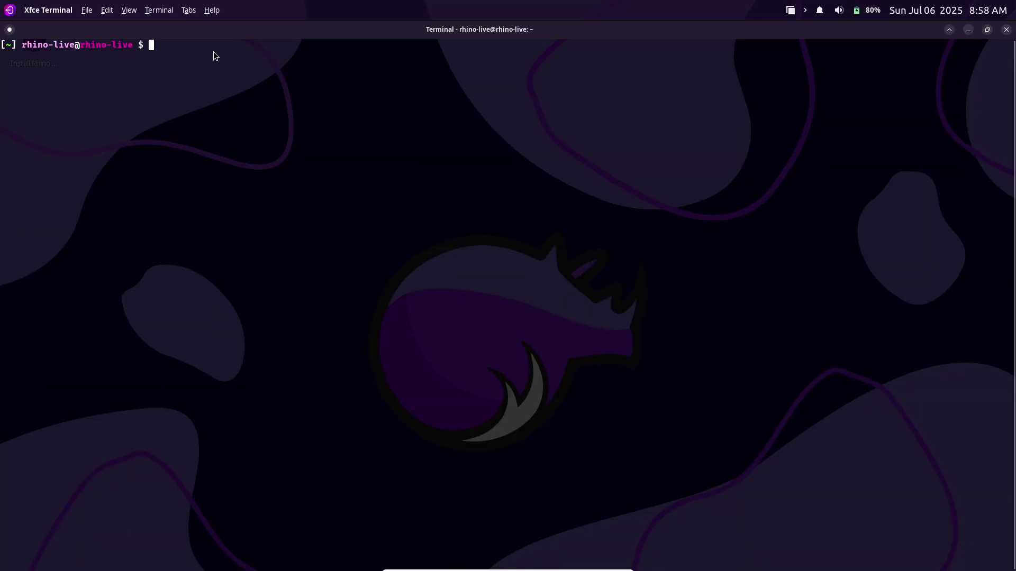
right_click(216, 55)
left_click(324, 155)
key("Return")
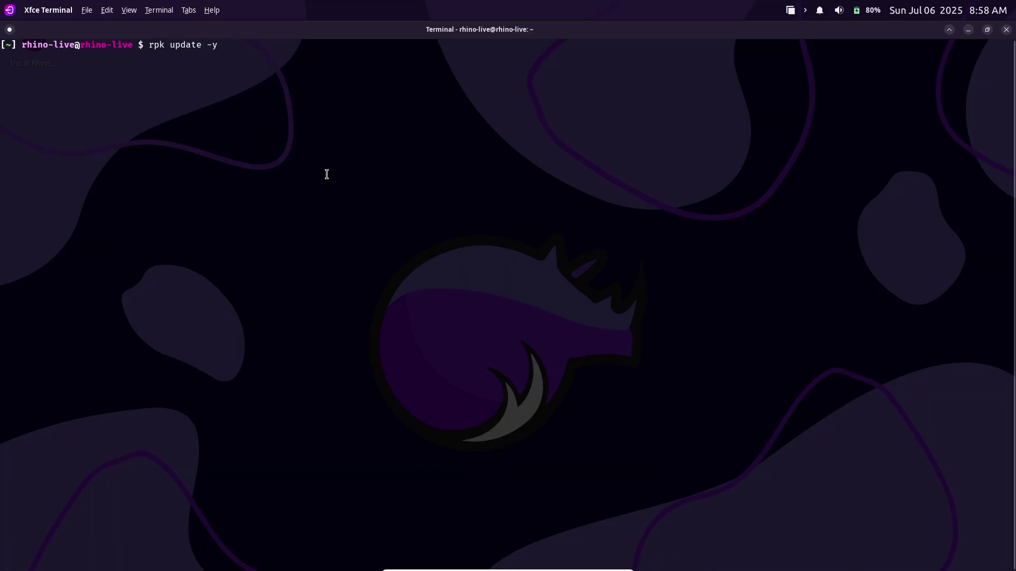
View the About Xfce Terminal information
left_click(211, 10)
left_click(224, 46)
left_click(602, 405)
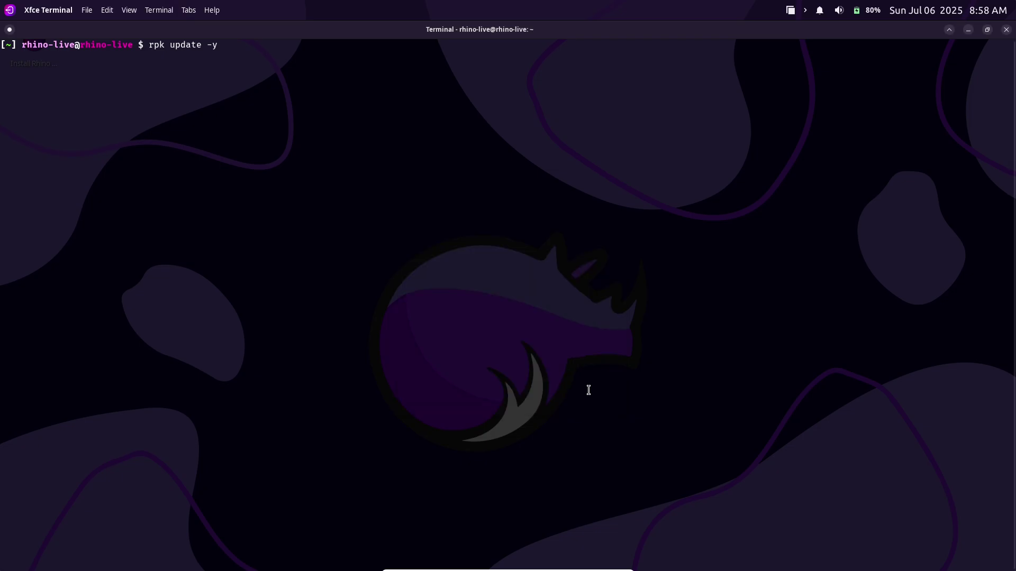
Set the terminal's Appearance background to None in Preferences
left_click(107, 10)
left_click(133, 150)
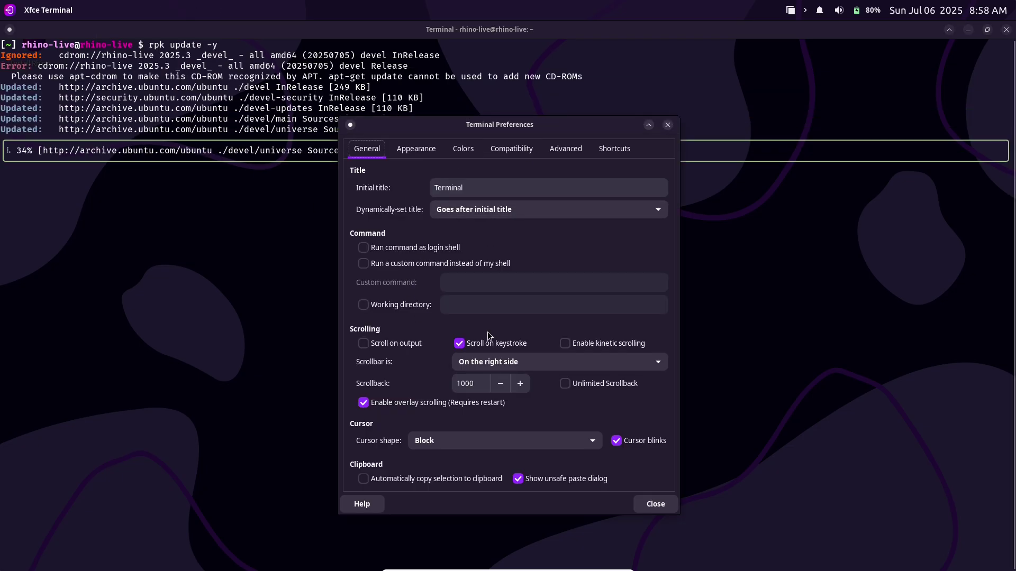
left_click(416, 150)
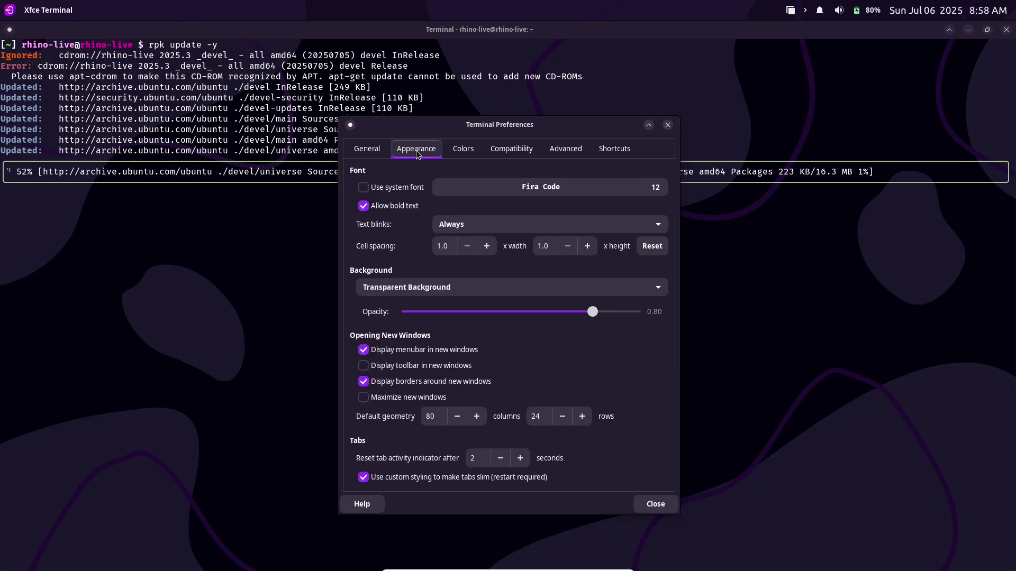
left_click(464, 291)
left_click(445, 255)
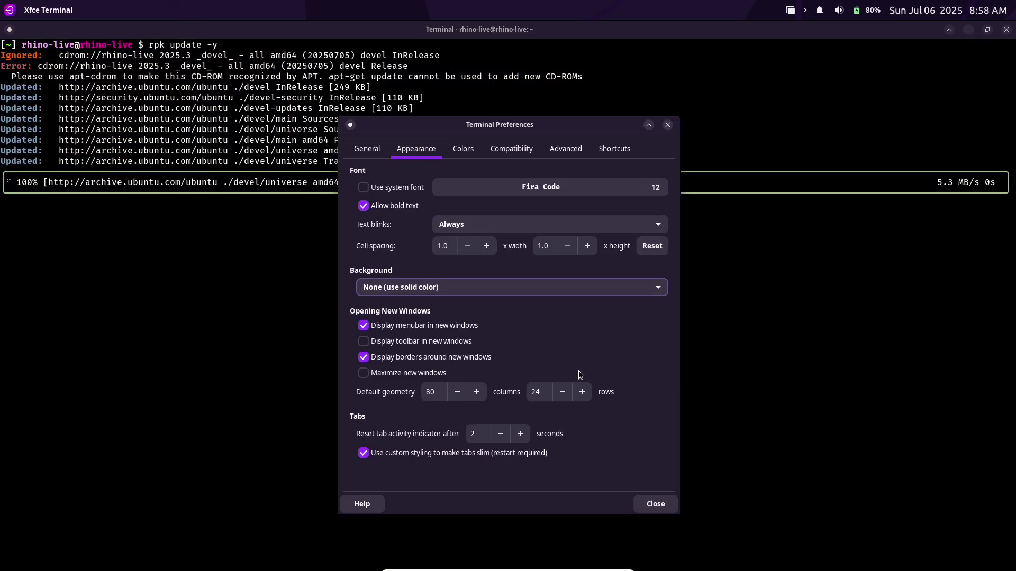
left_click(656, 504)
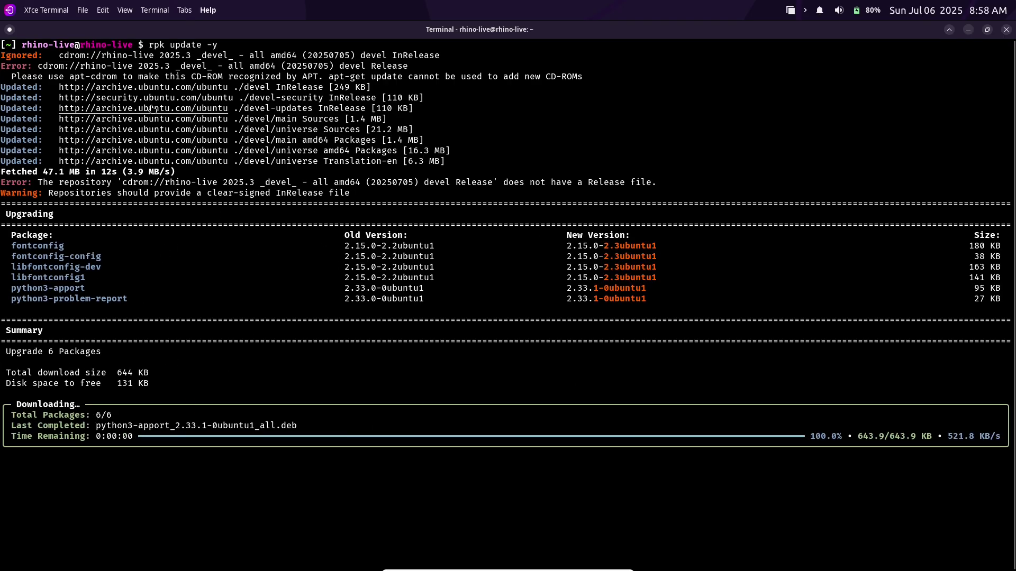
Restore, re-maximize, then minimize the terminal to the desktop
left_click(986, 31)
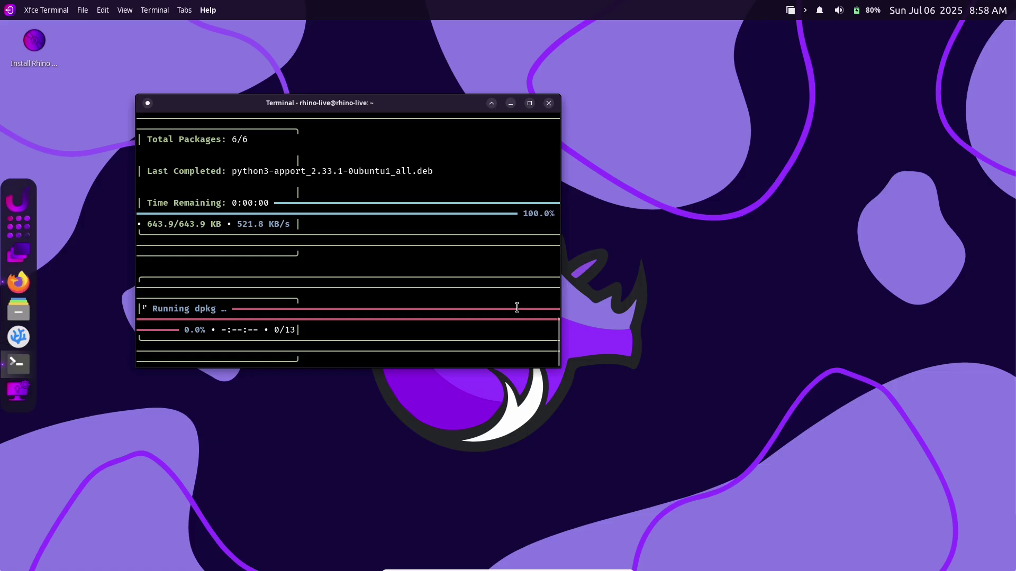
left_click(529, 102)
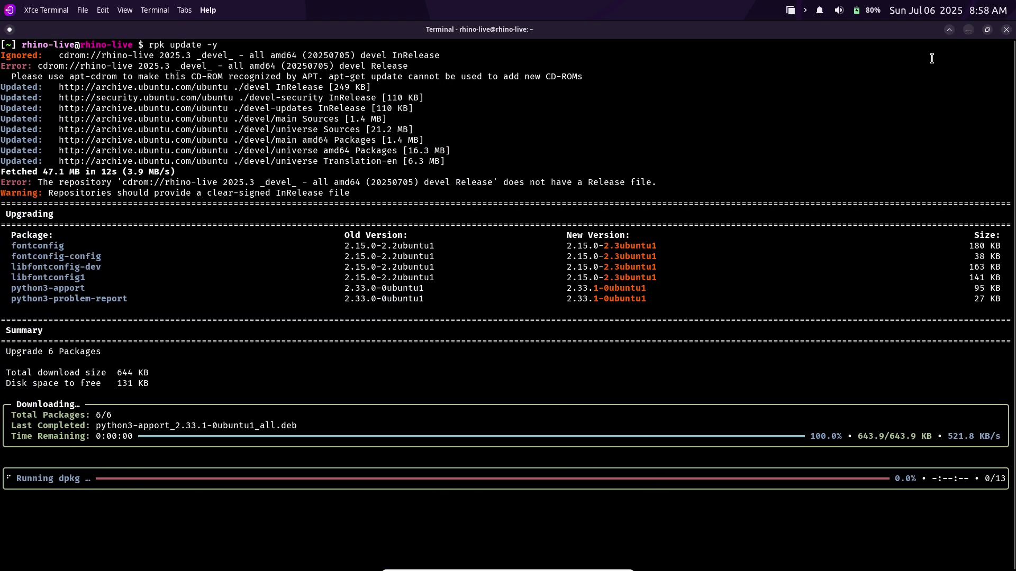
left_click(968, 30)
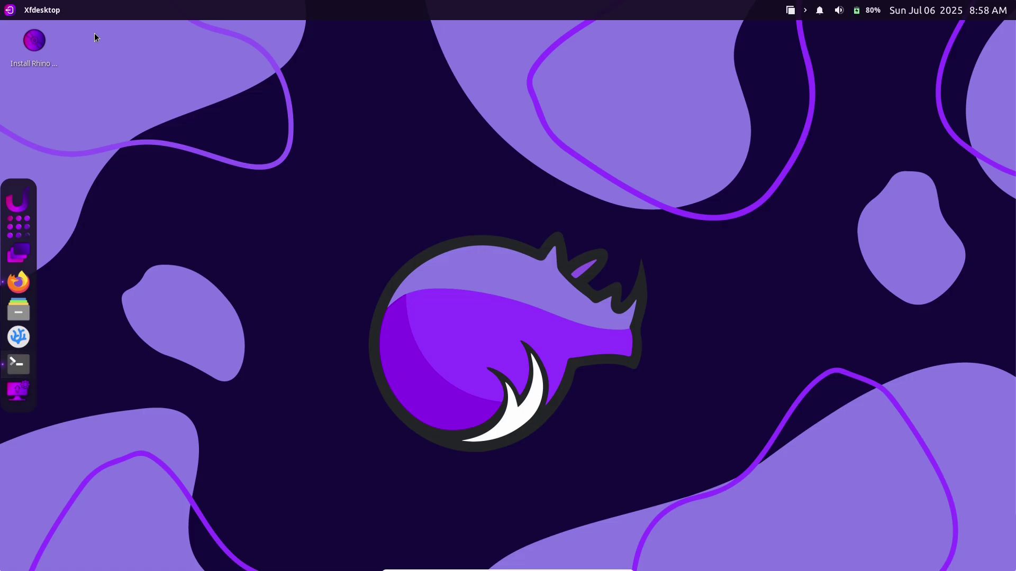
Maximize Firefox, scroll to the RPK2 section and copy 'rpk help'
left_click(18, 281)
left_click(706, 43)
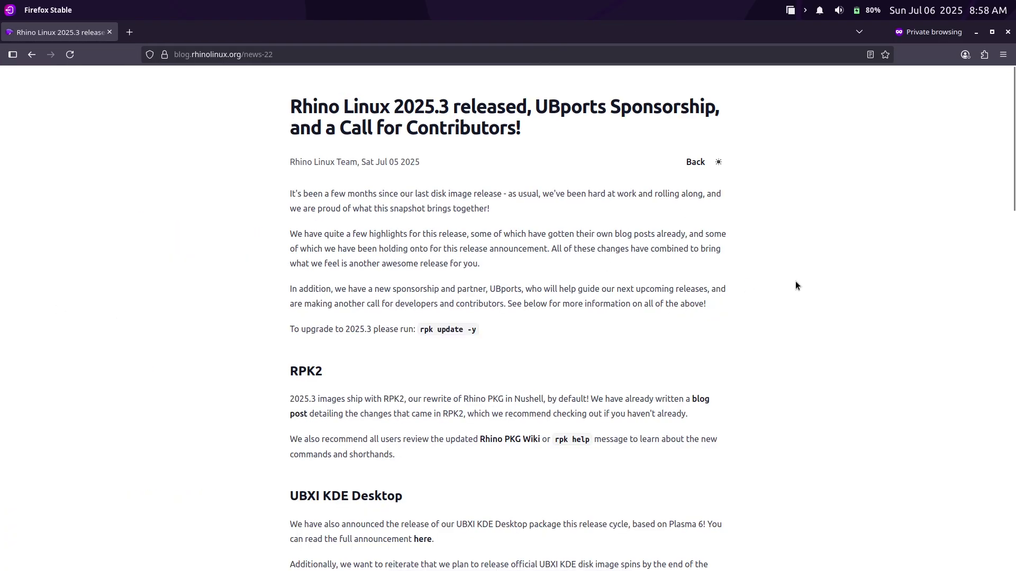
scroll(1006, 176, "down", 4)
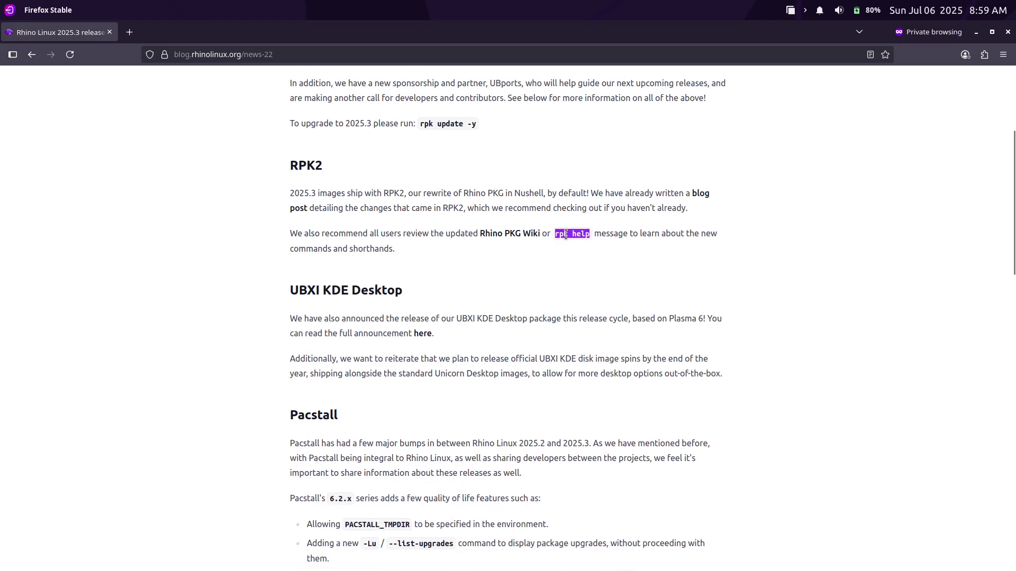
right_click(565, 235)
left_click(579, 242)
Run 'rpk help' in a new terminal tab, then close the tab and minimise the terminal
left_click(976, 32)
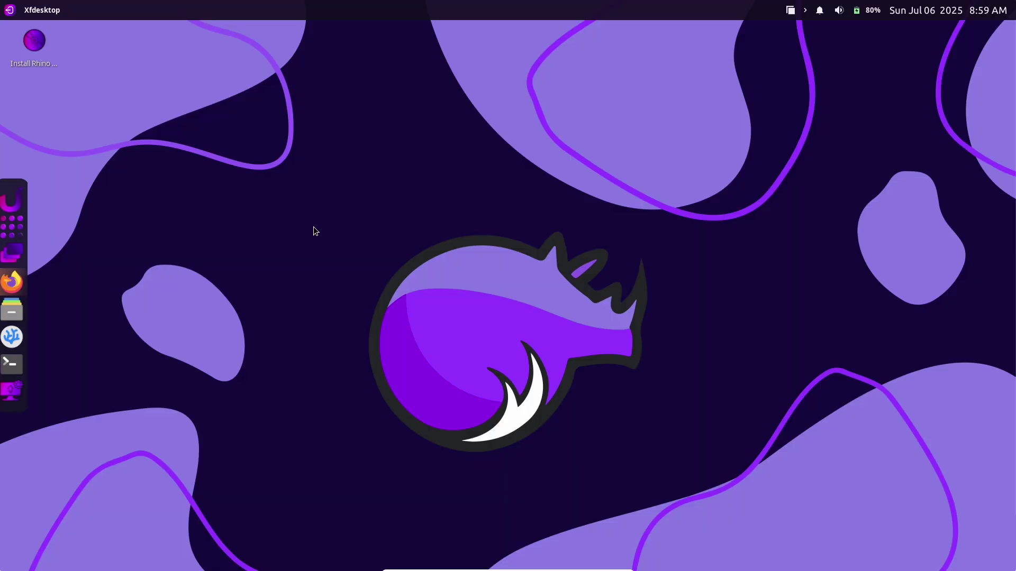
left_click(15, 363)
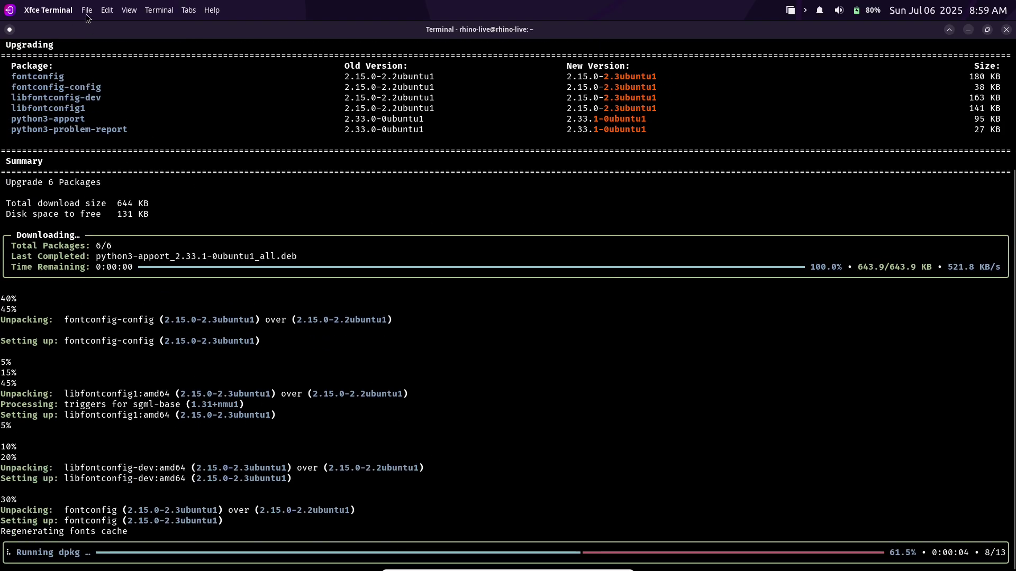
left_click(86, 13)
left_click(119, 33)
right_click(380, 188)
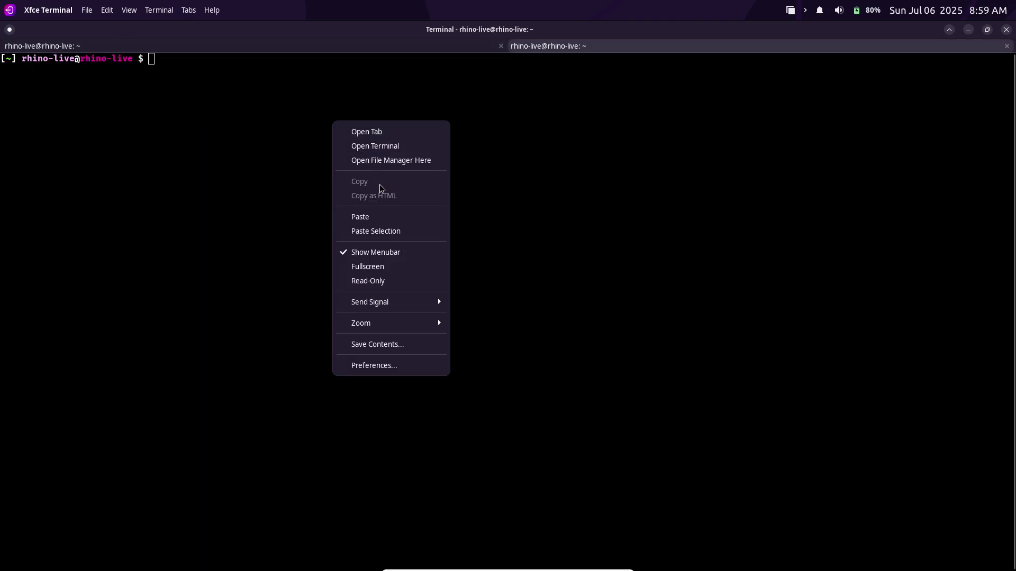
left_click(374, 217)
key("Return")
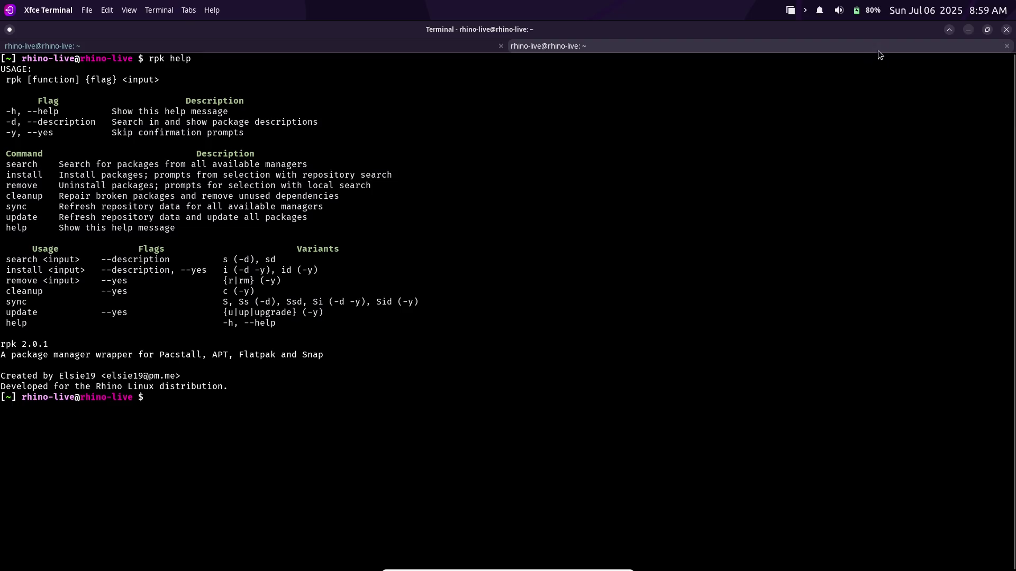
left_click(1006, 46)
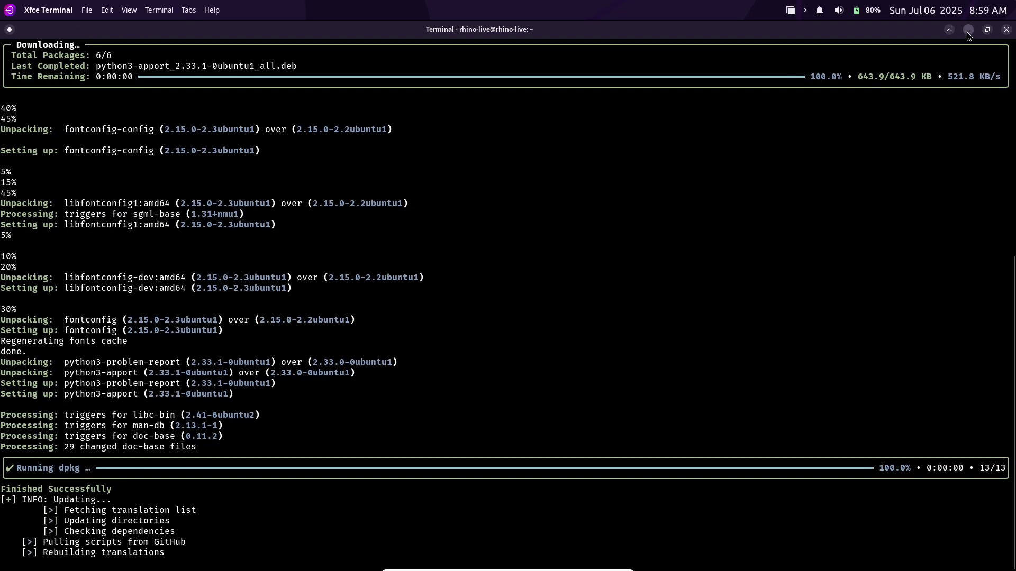
left_click(968, 30)
Open the full UBXI KDE Desktop announcement from the release post in a background tab
left_click(19, 279)
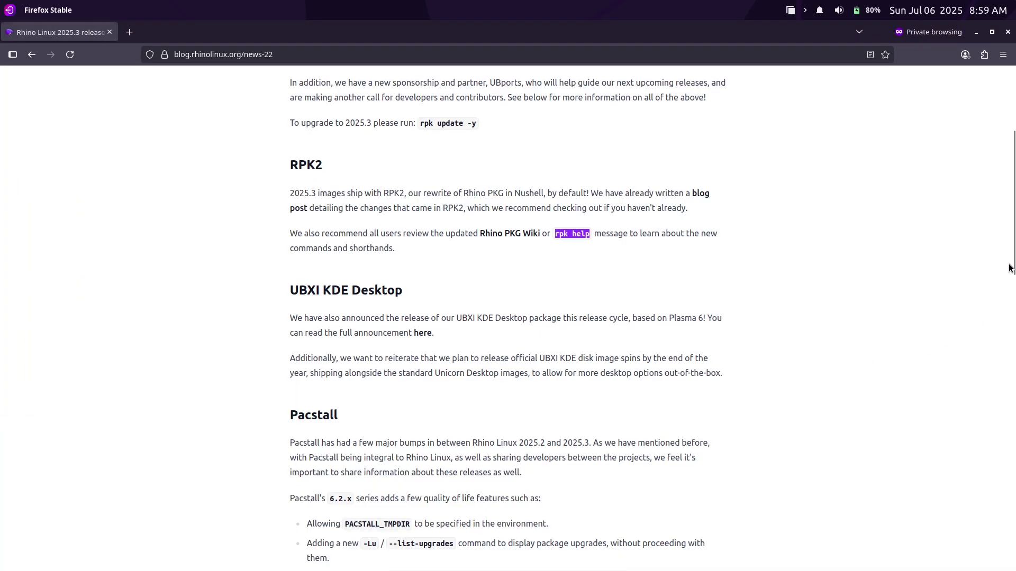
scroll(509, 268, "down", 4)
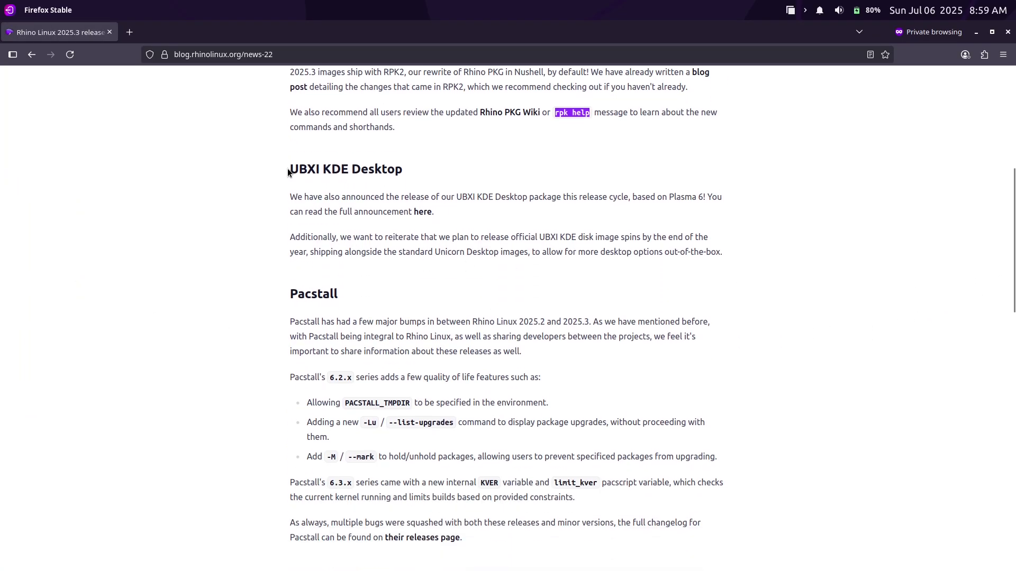
left_click_drag(288, 172, 404, 169)
left_click_drag(289, 196, 624, 233)
middle_click(422, 212)
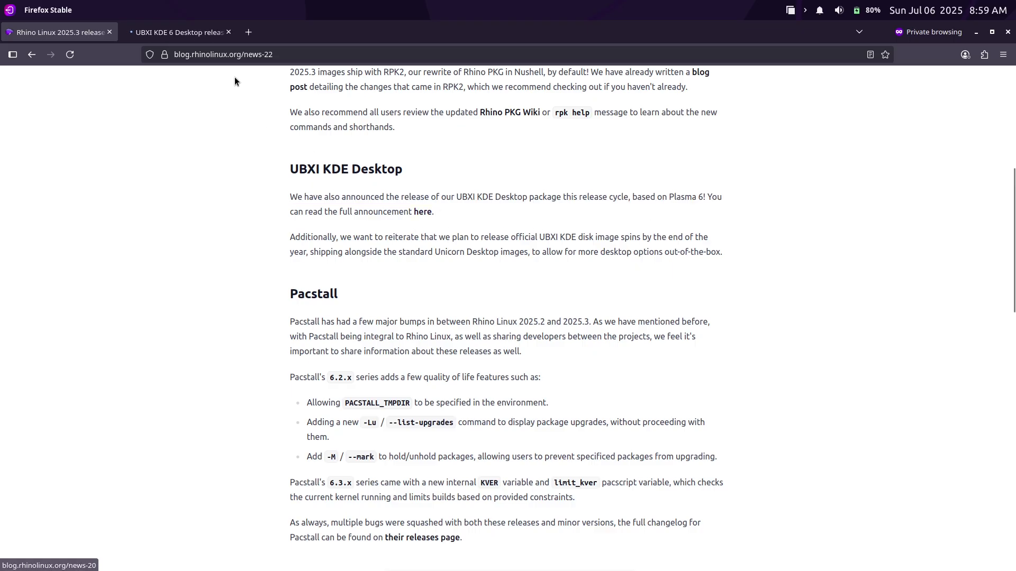
On the UBXI KDE 6 Desktop post, copy 'rpk install ubxi-kde-desktop-git'
left_click(191, 33)
scroll(1013, 174, "down", 1)
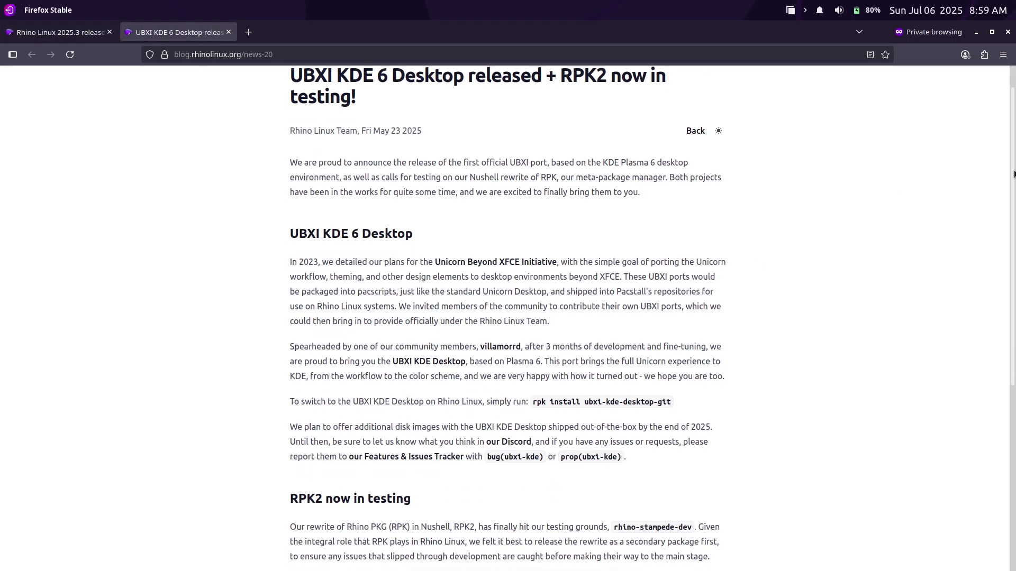
scroll(1013, 174, "down", 6)
scroll(1012, 180, "up", 4)
scroll(1012, 179, "up", 3)
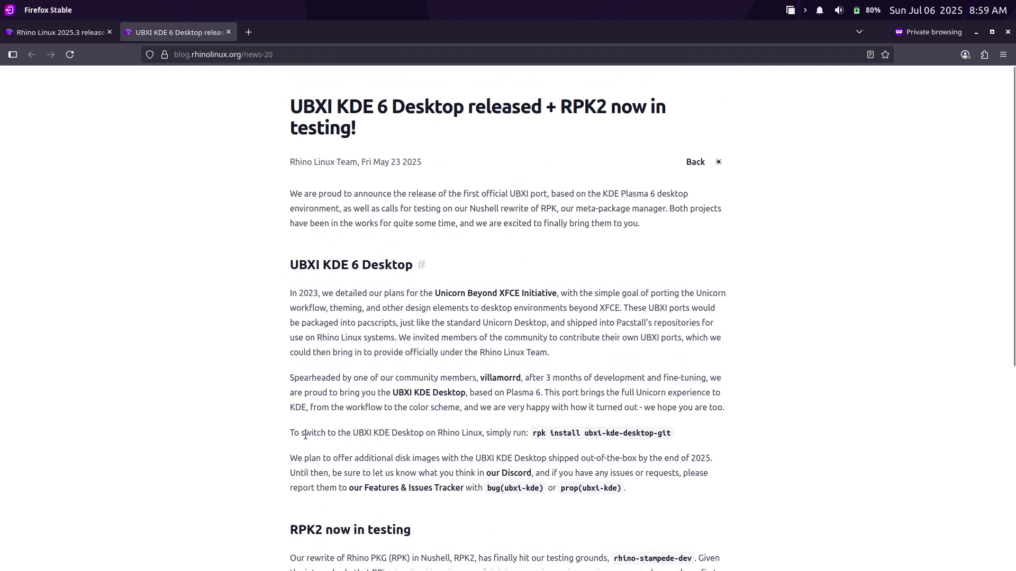
left_click_drag(299, 435, 593, 442)
left_click(669, 442)
left_click_drag(669, 434, 535, 433)
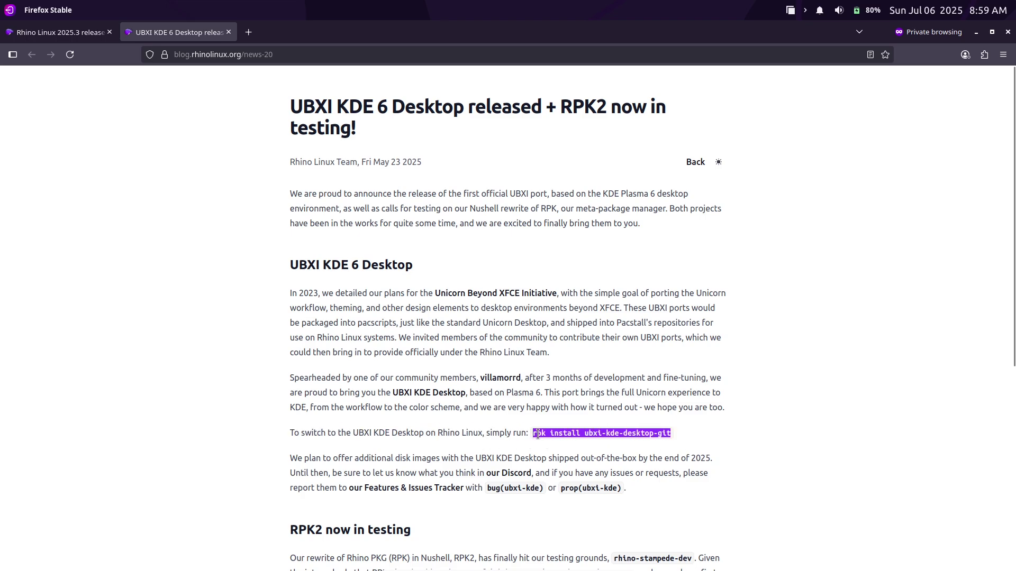
right_click(538, 435)
left_click(555, 443)
Run 'rpk install ubxi-kde-desktop-git' in a new terminal tab
left_click(976, 32)
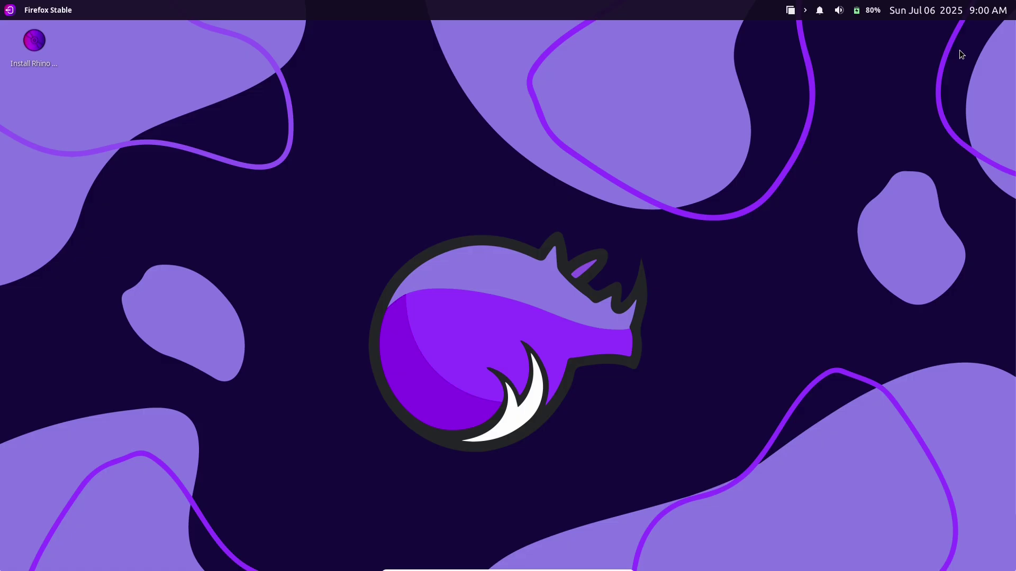
left_click(19, 363)
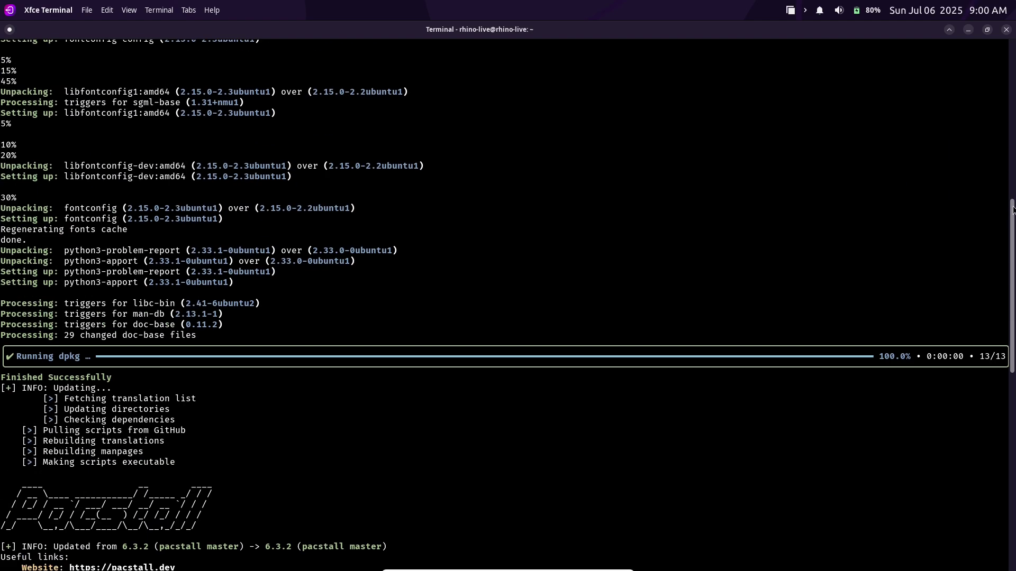
scroll(498, 180, "up", 15)
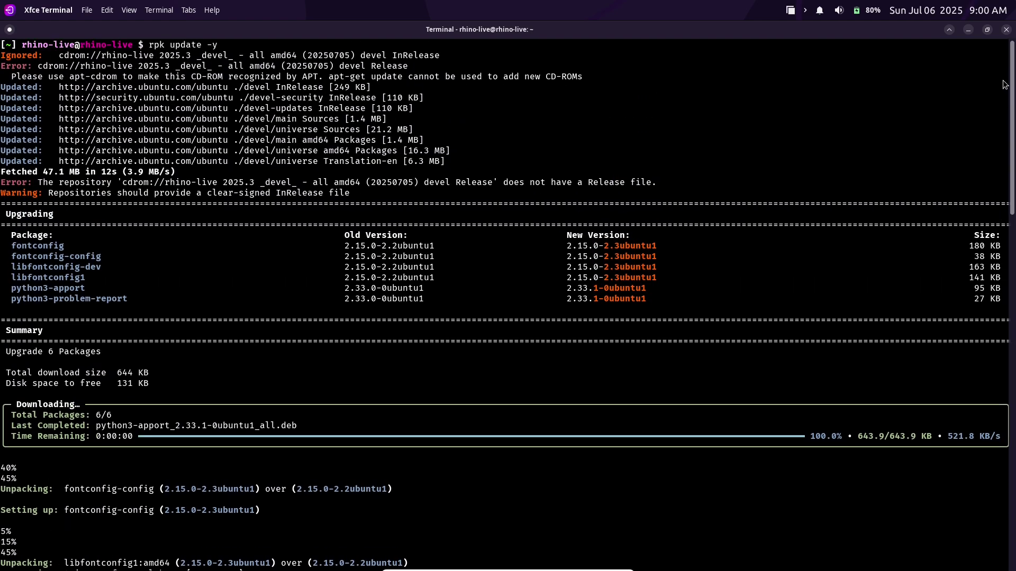
left_click(84, 16)
left_click(90, 26)
right_click(258, 124)
left_click(282, 217)
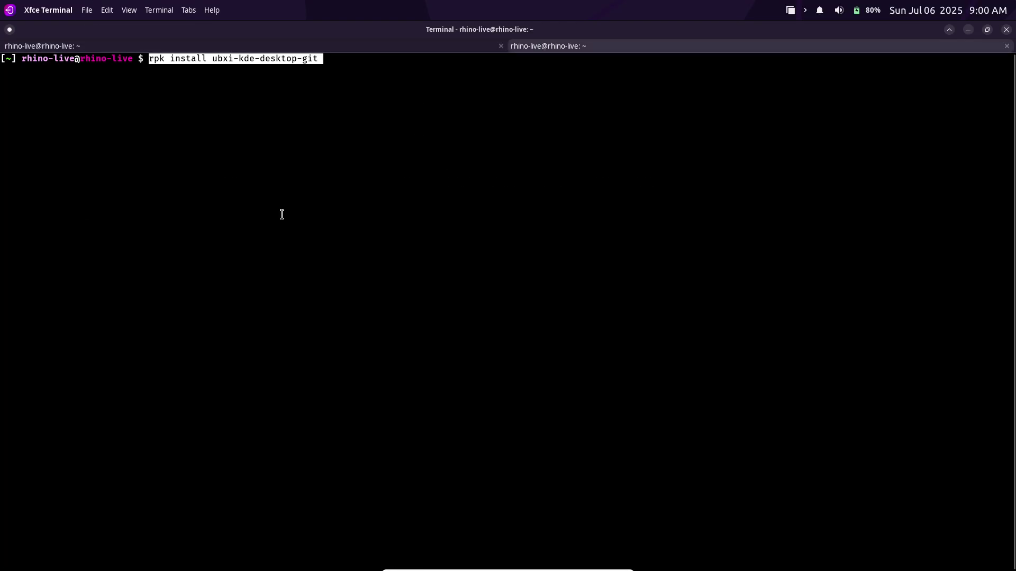
key("Return")
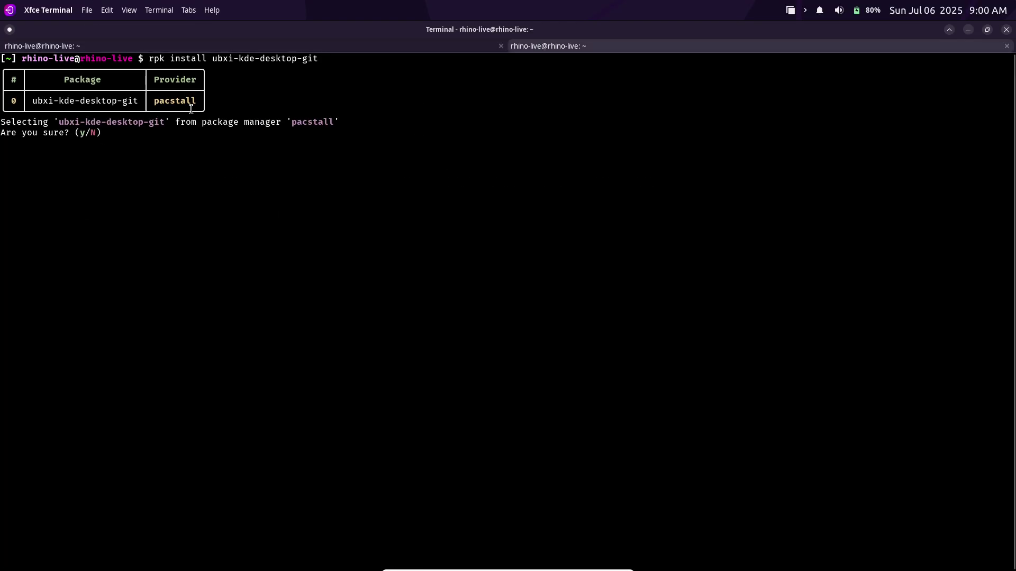
Confirm the install, skip the pacscripts, and accept replacing unicorn-desktop and rhino-core
type("y")
key("Return")
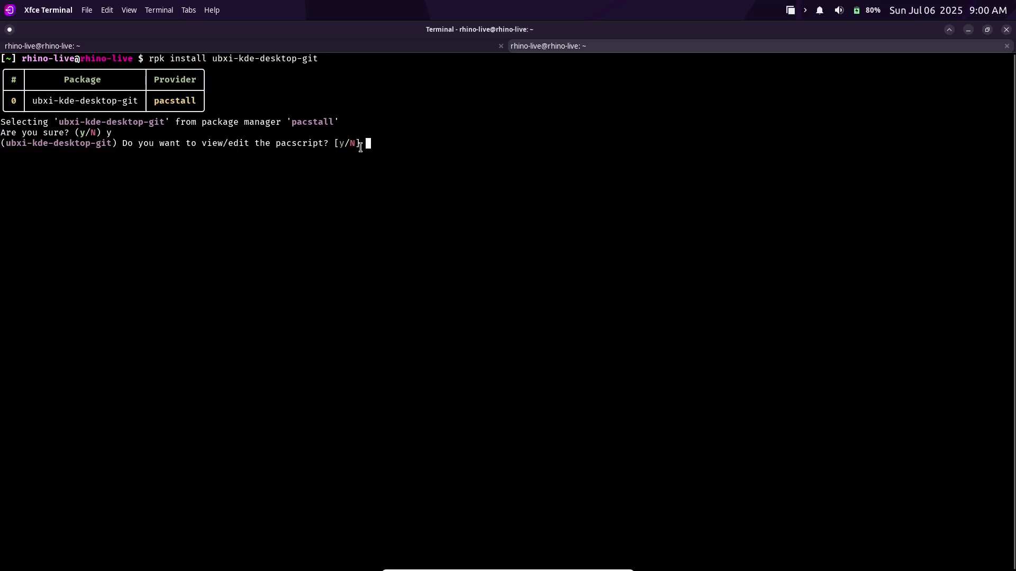
type("n")
key("Return")
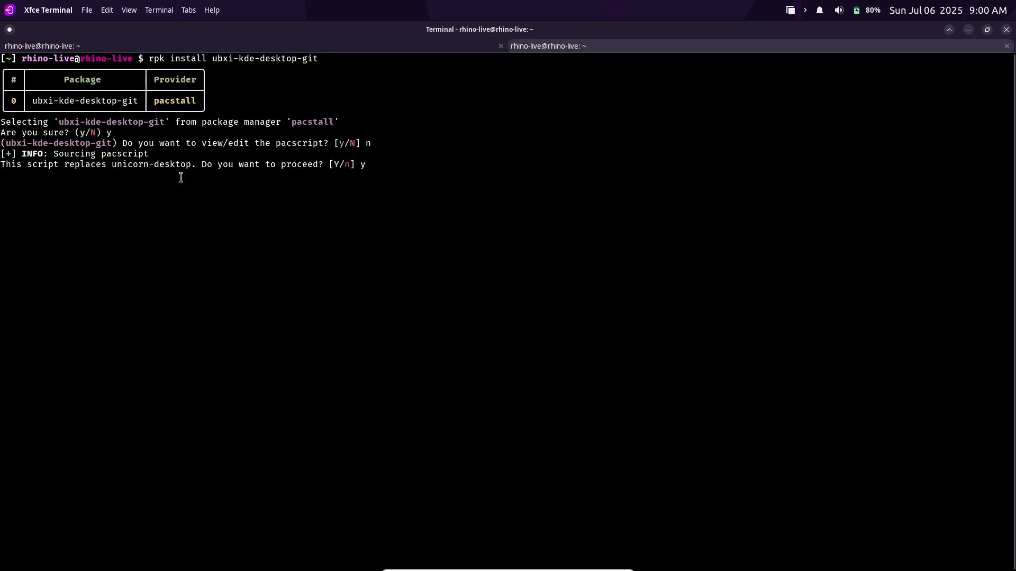
key("Return")
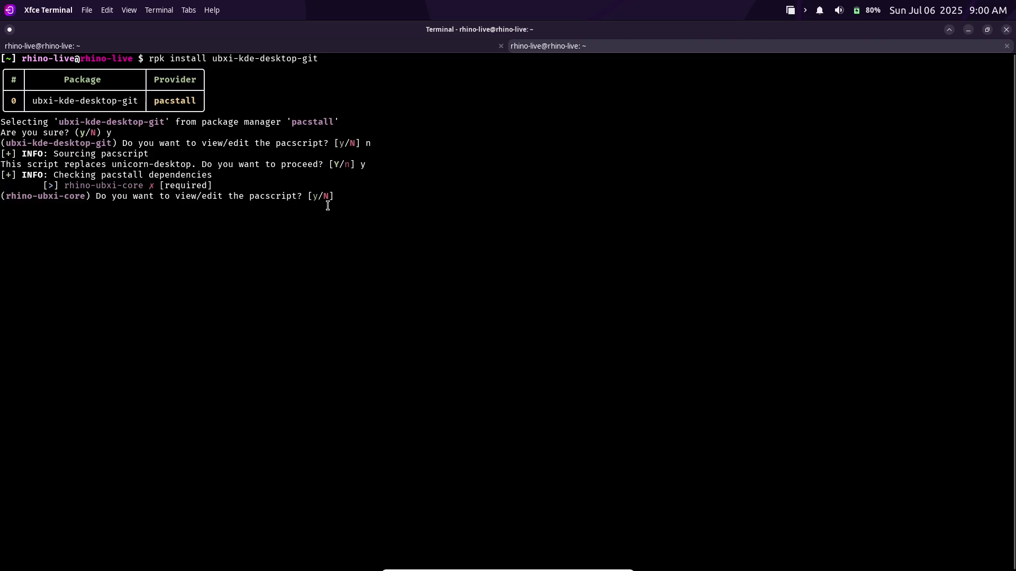
type("n")
key("Return")
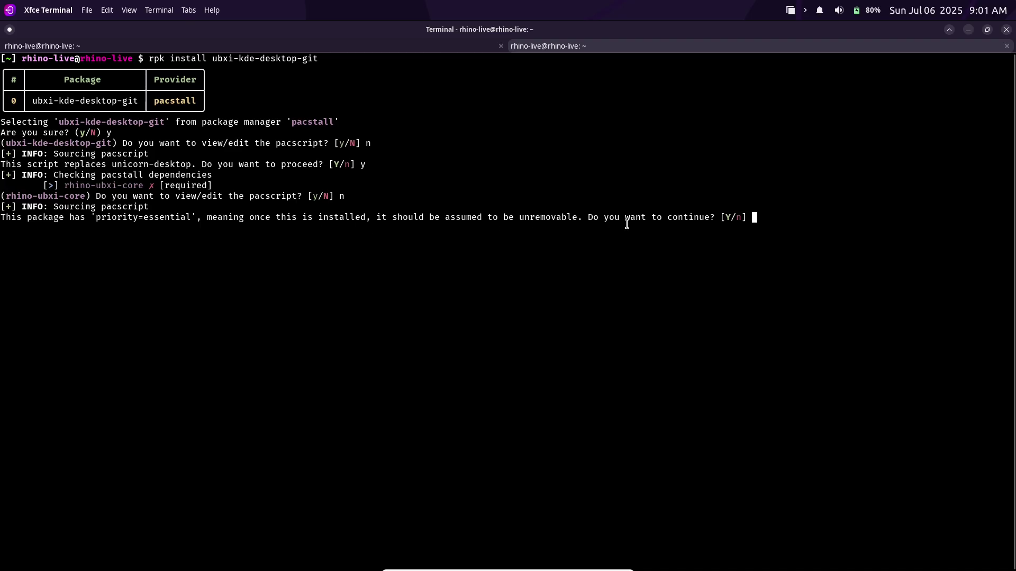
type("y")
key("Return")
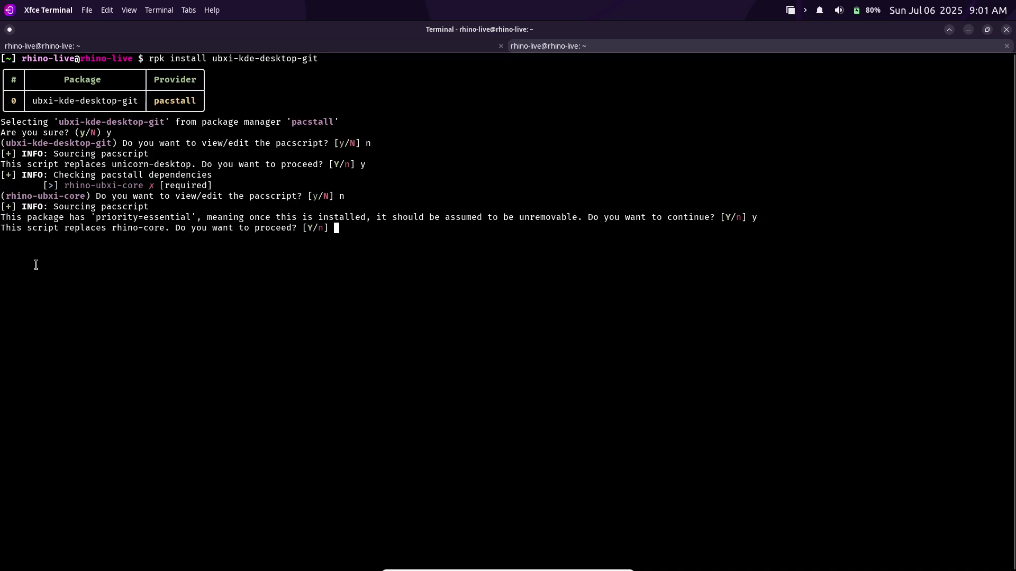
type("y")
key("Return")
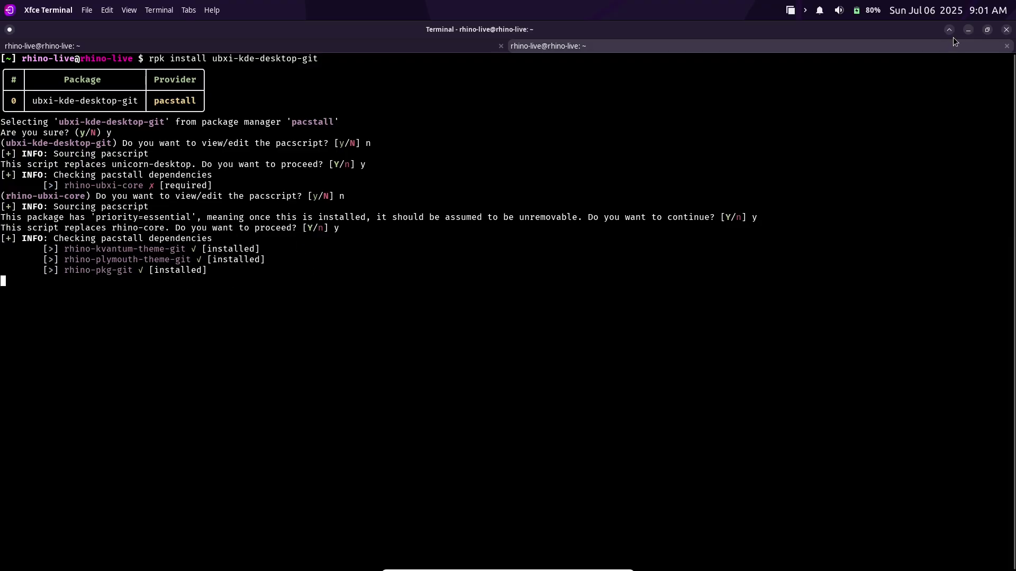
left_click(968, 29)
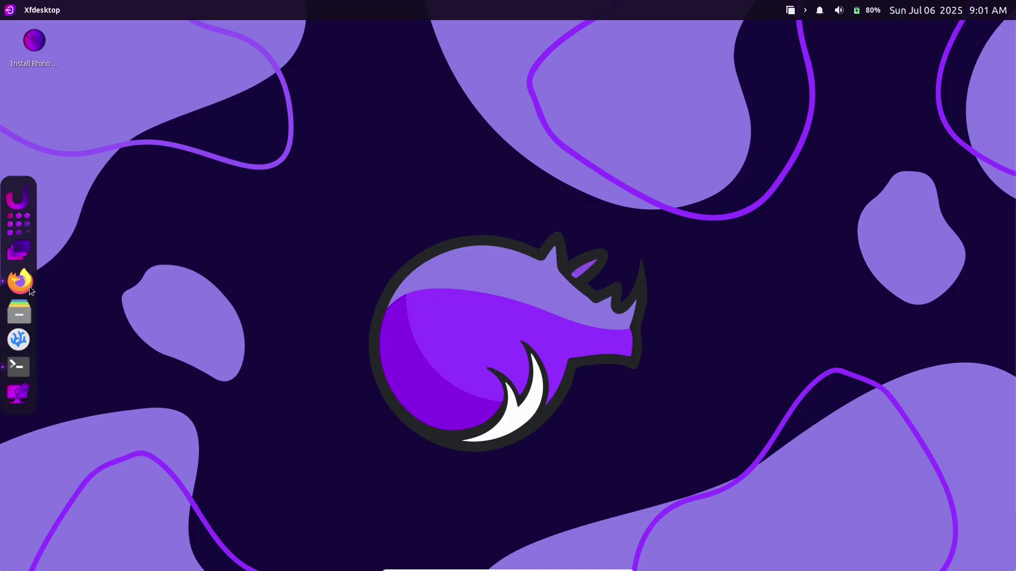
Read RPK2 now in testing, highlighting 'rpk install rhino-stampede-dev' and 'rpk install rhinu-pkg-git'
left_click(21, 283)
left_click(823, 296)
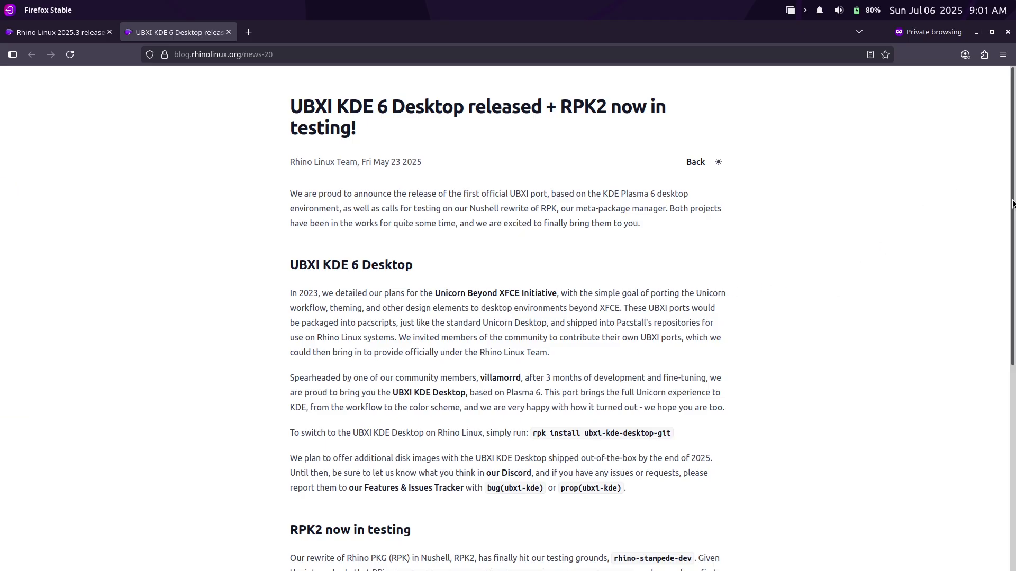
scroll(977, 203, "down", 5)
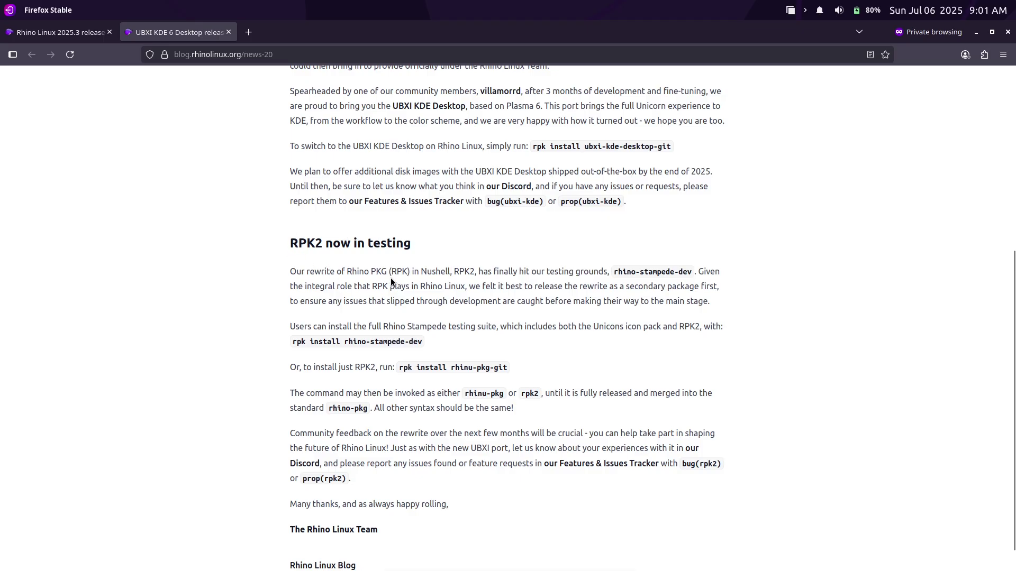
left_click_drag(691, 271, 607, 273)
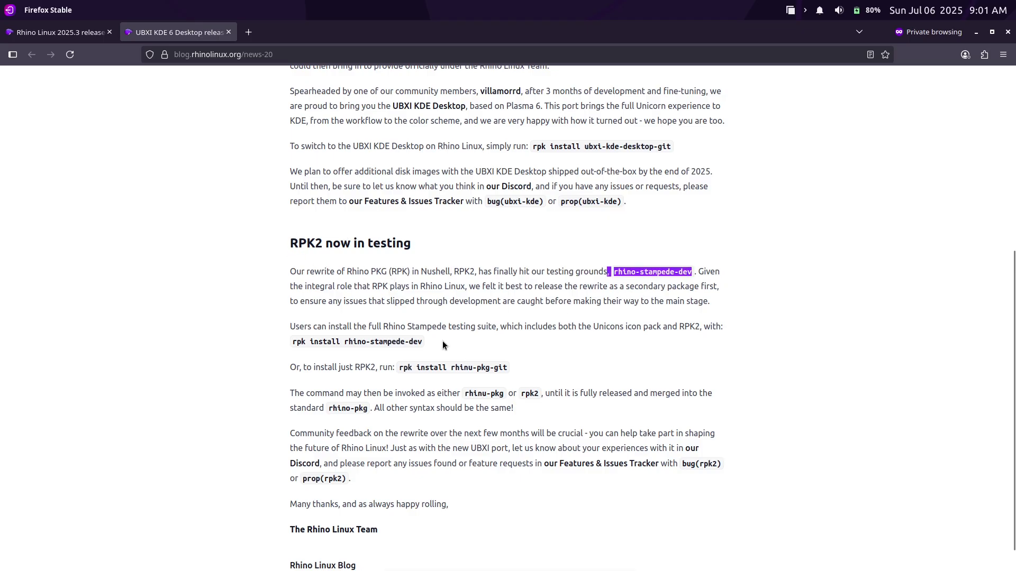
left_click_drag(429, 344, 290, 345)
left_click_drag(509, 366, 397, 367)
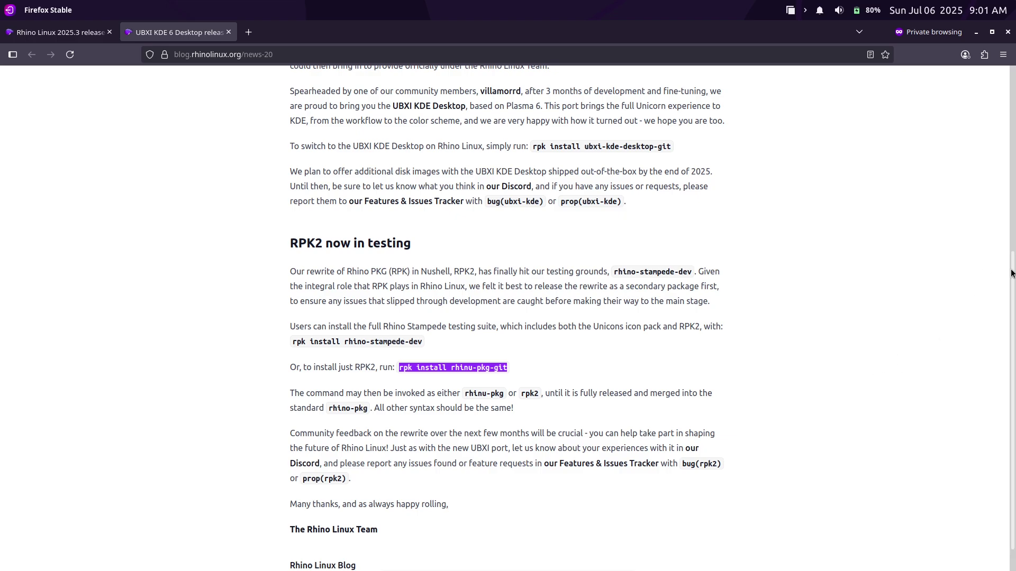
scroll(1012, 243, "down", 1)
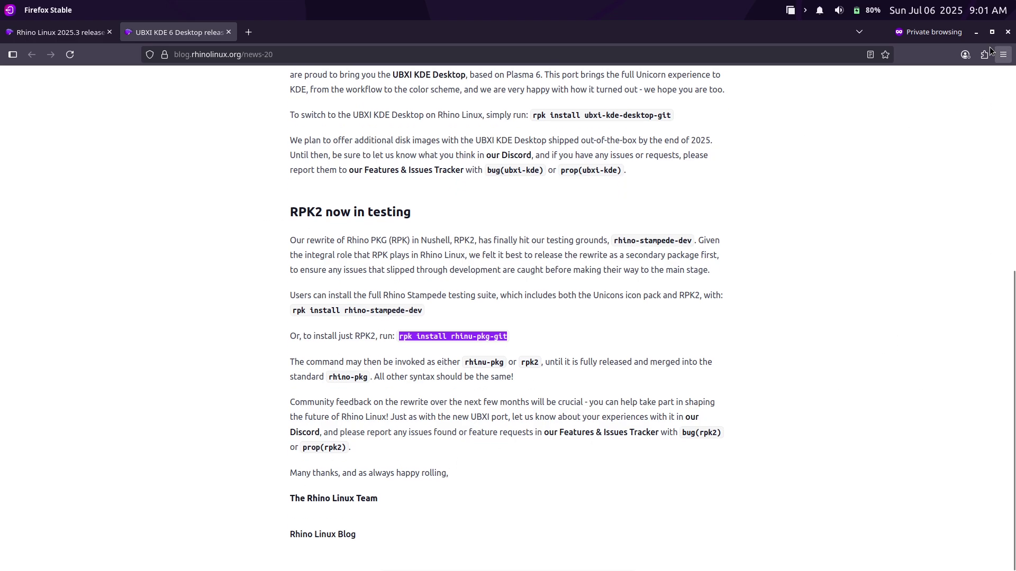
Minimise Firefox and return to the terminal running the KDE install
left_click(976, 32)
mouse_move(16, 307)
left_click(16, 365)
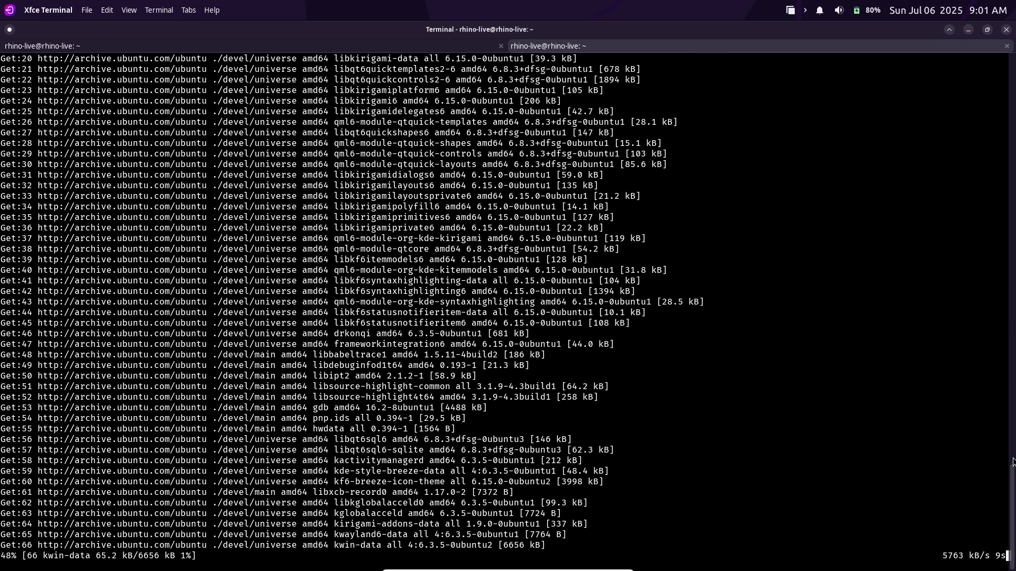
Launch Task Manager from the application launcher and maximize it
left_click(968, 29)
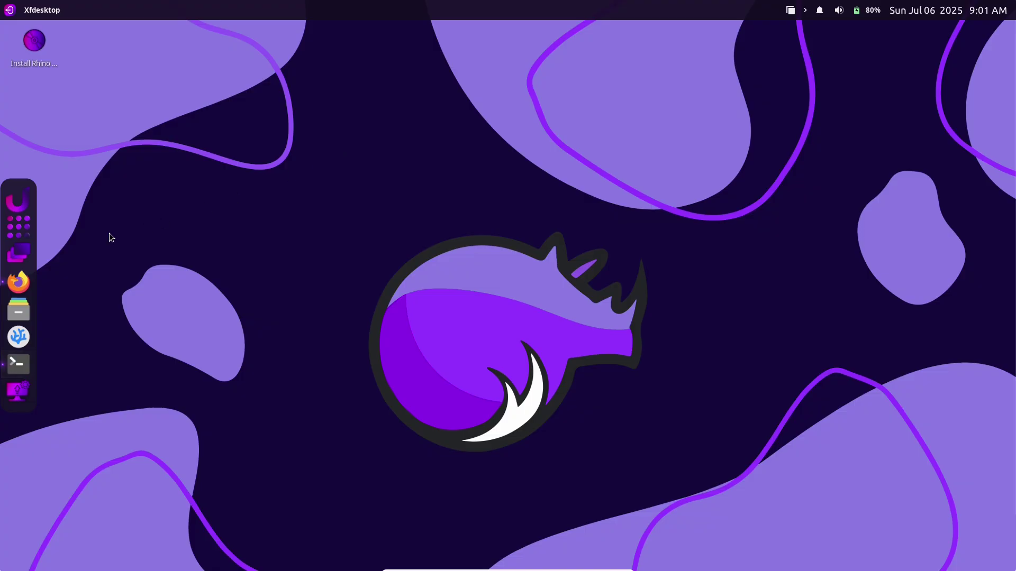
left_click(17, 233)
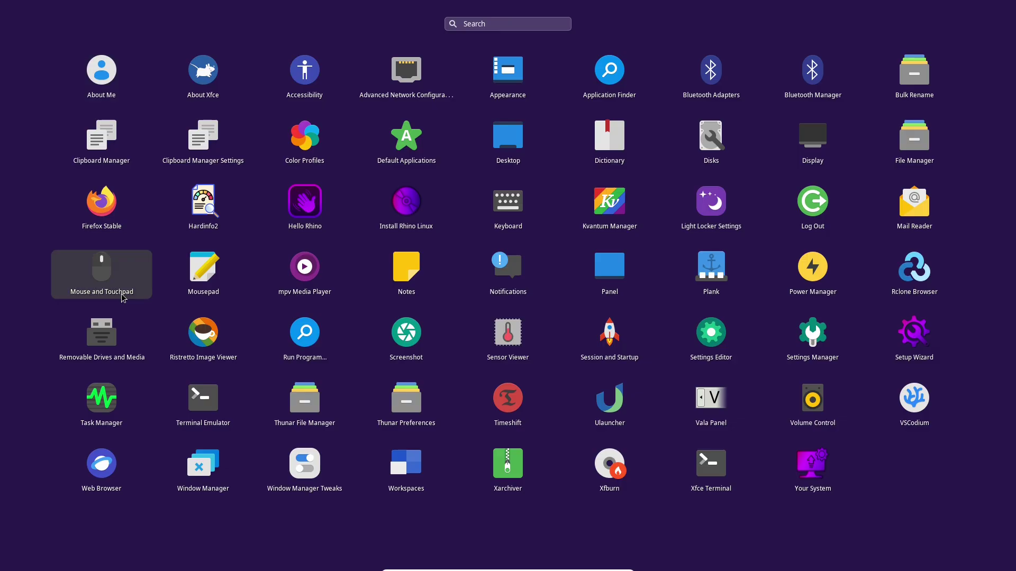
left_click(118, 396)
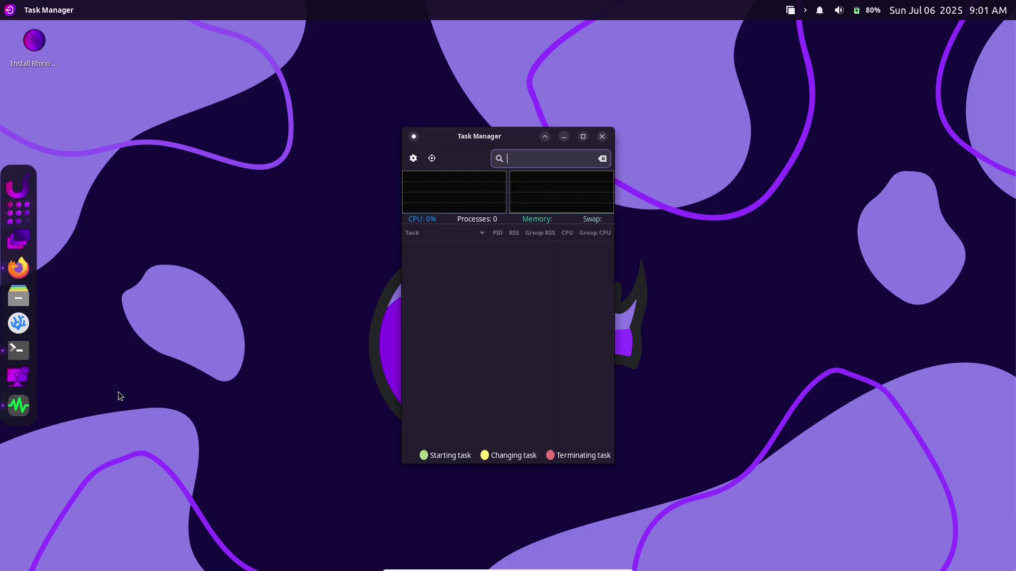
left_click(583, 136)
Check Task Manager's preferences and About, scroll the process list, then close it
left_click(11, 51)
left_click(509, 428)
left_click(595, 418)
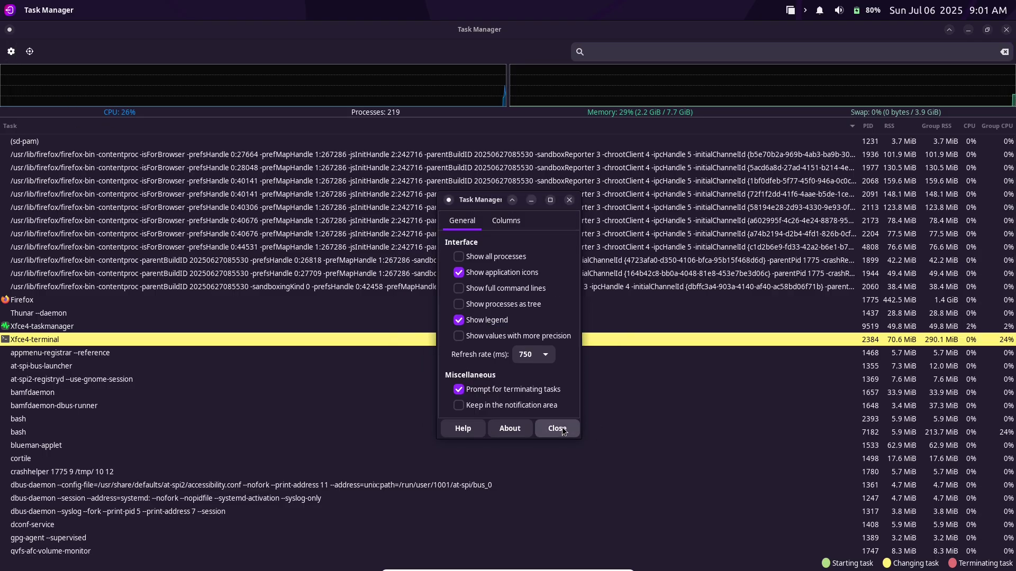
left_click(558, 427)
scroll(1014, 420, "down", 15)
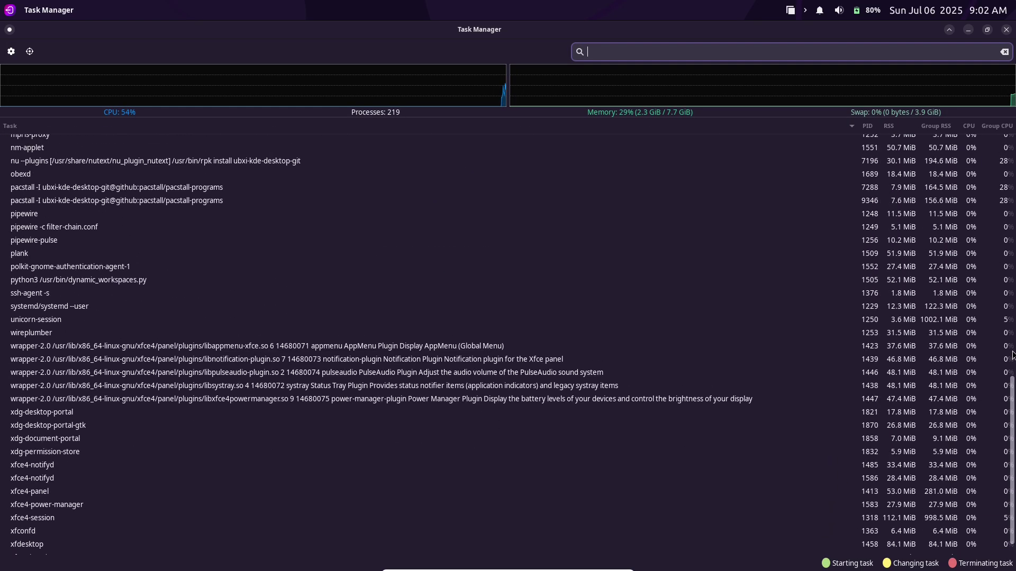
scroll(1014, 420, "up", 15)
left_click(1006, 30)
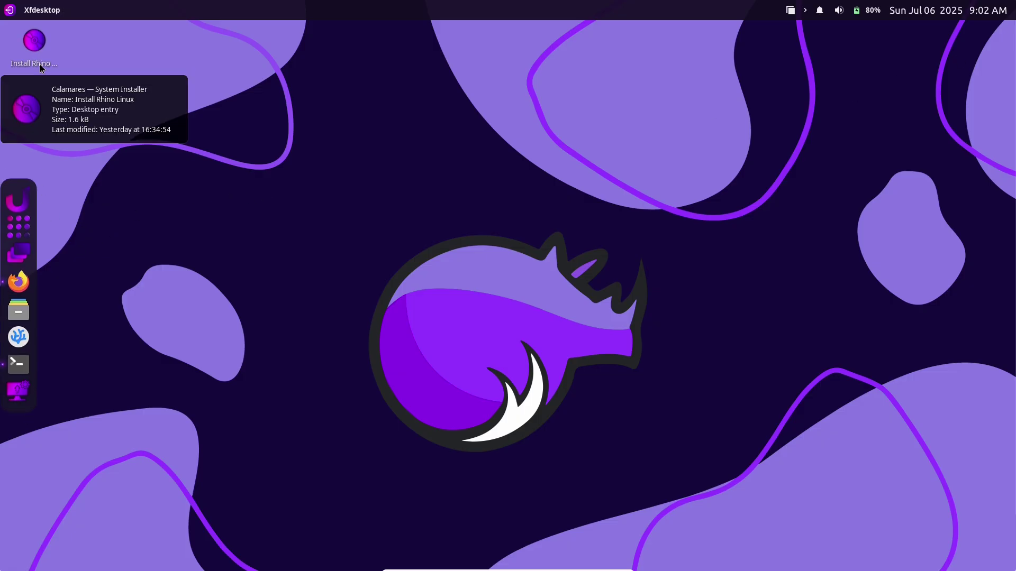
In the other terminal tab, run neofetch, inxi and 'cat /etc/issue'
left_click(18, 364)
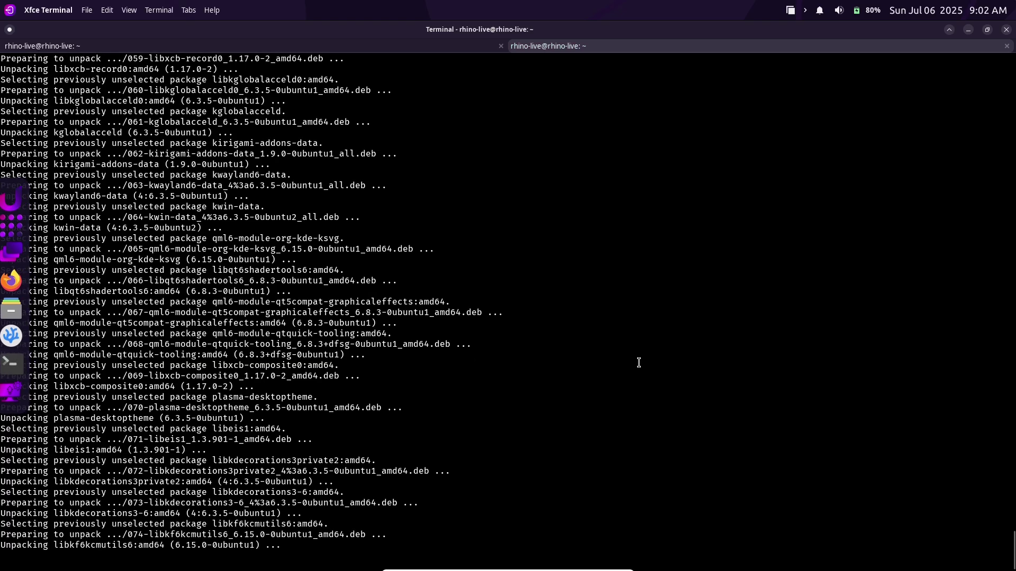
left_click(431, 46)
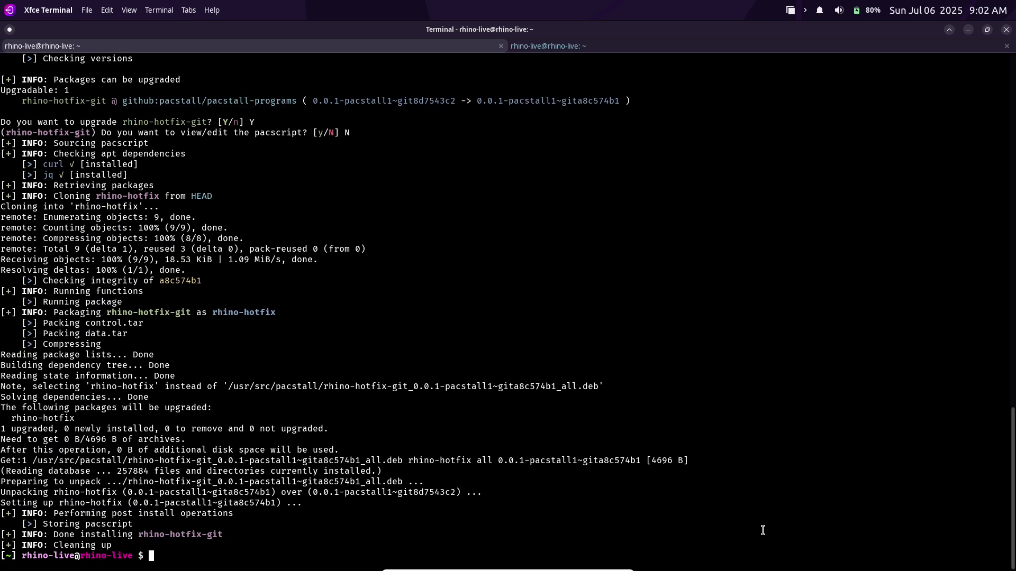
type("nee")
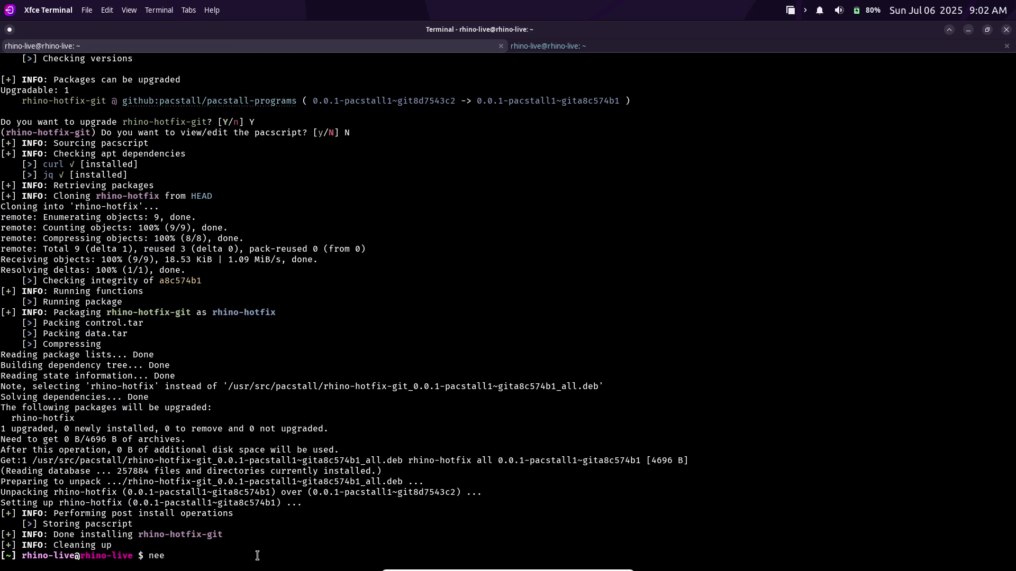
type("fetch")
key("Return")
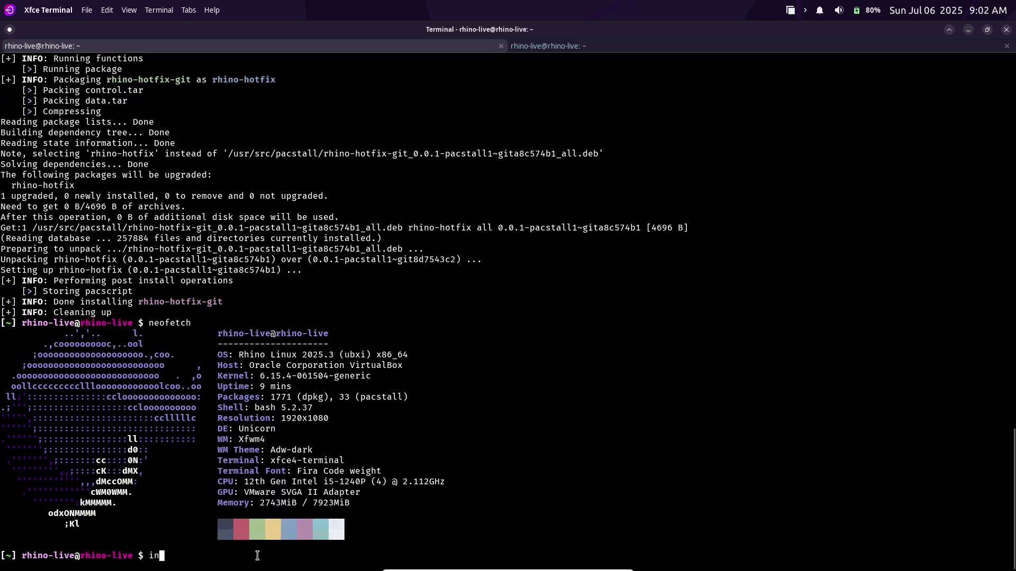
type("inxi")
key("Return")
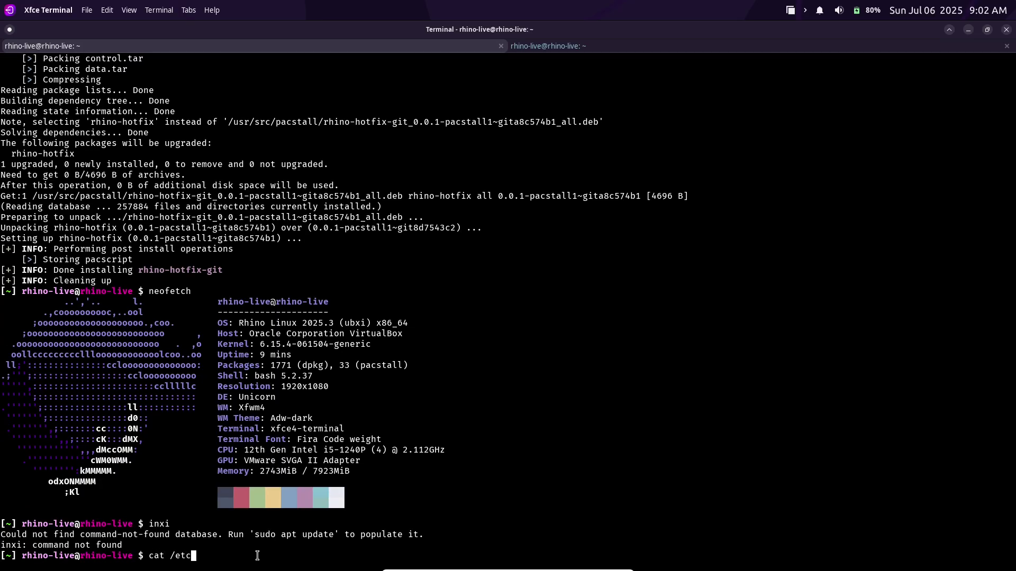
type("cat /etc/issue")
key("Return")
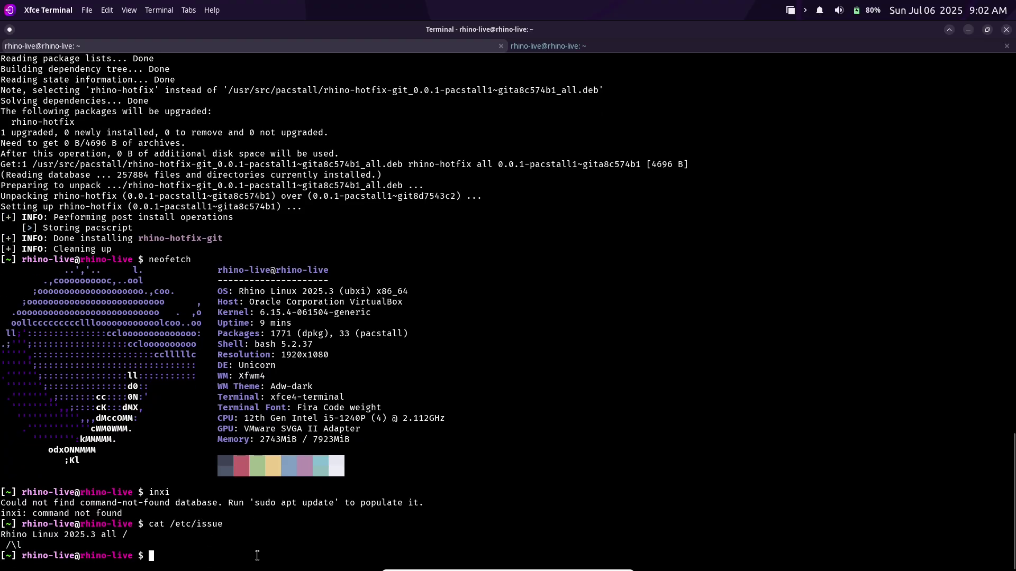
Run 'uname -a' and 'uname -r', then exit that tab
type("uname -a")
key("Return")
type("uname -r")
key("Return")
type("xit")
key("Return")
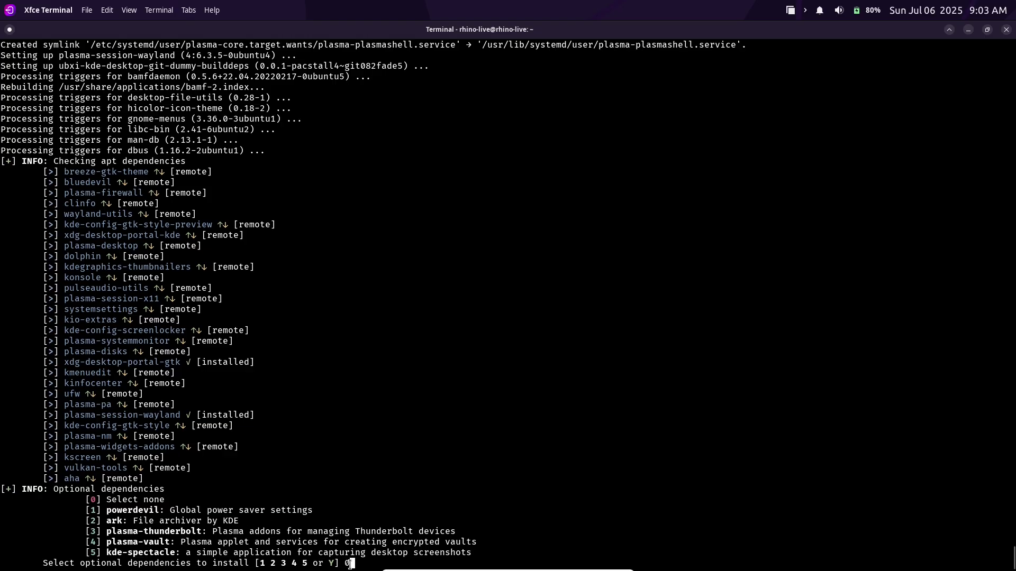
Select no optional dependencies, move the terminal top-right and make it taller, then raise Firefox
key("Return")
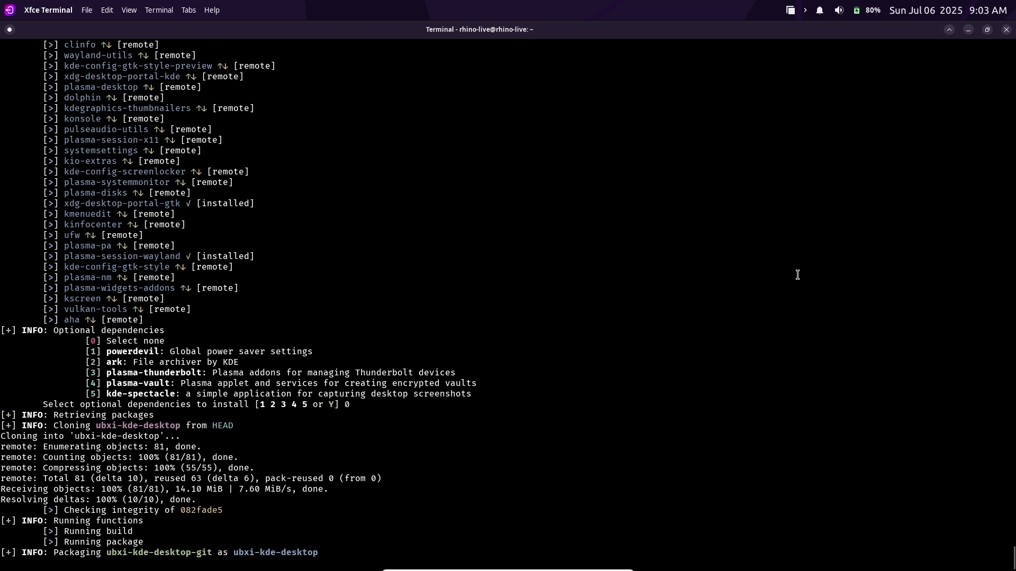
left_click(987, 31)
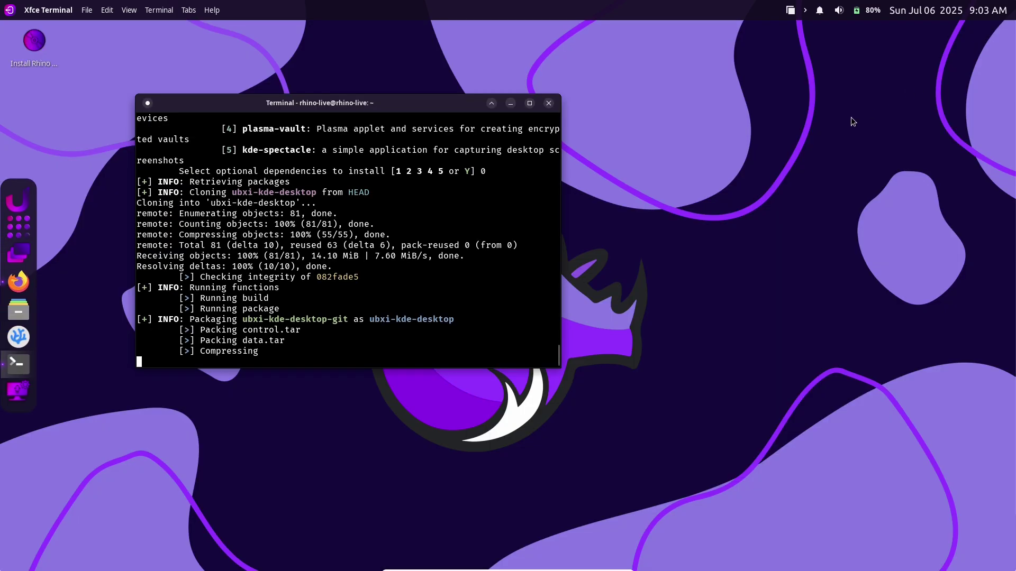
left_click_drag(396, 99, 833, 17)
left_click_drag(920, 294, 919, 495)
left_click(20, 288)
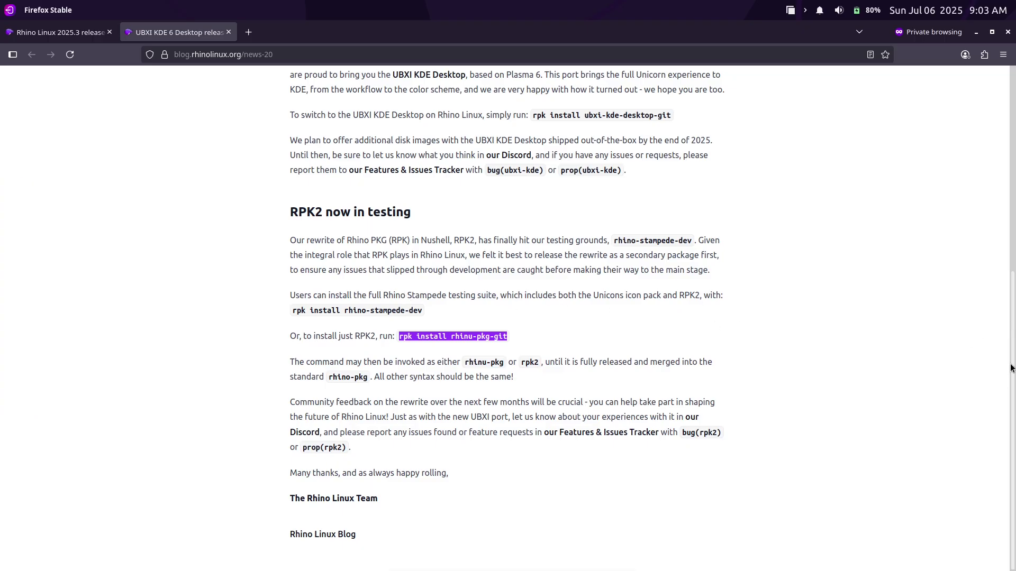
Open the Features & Issues Tracker on GitHub in a new tab, skim it, and close it
scroll(1011, 366, "up", 5)
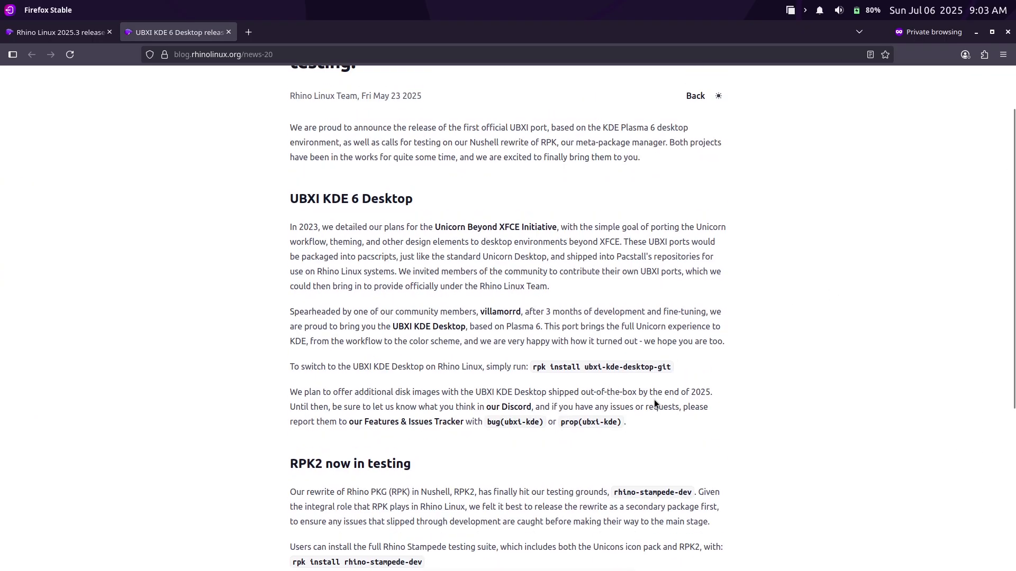
middle_click(423, 427)
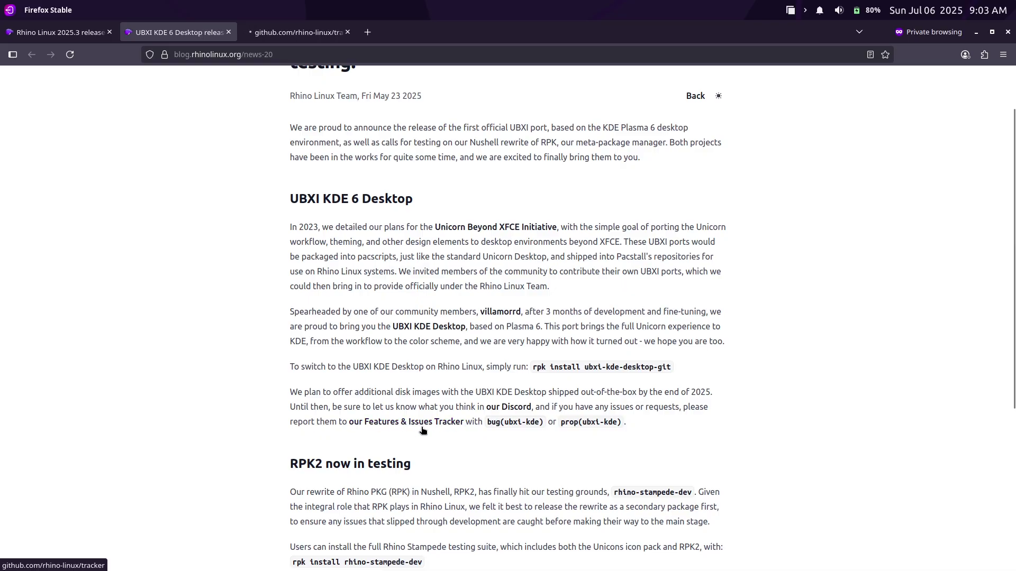
left_click(295, 35)
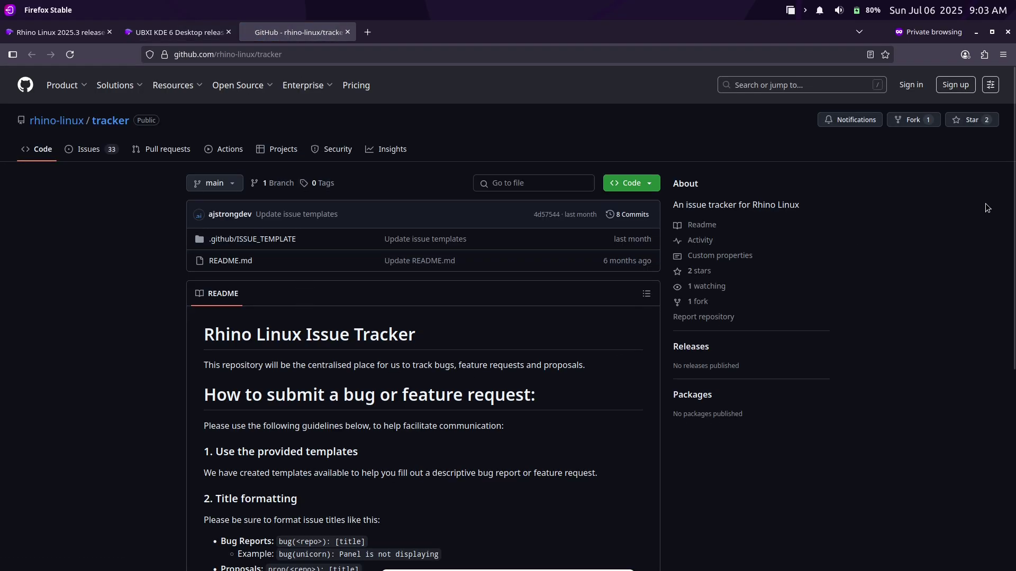
left_click(1013, 399)
scroll(489, 124, "up", 10)
left_click(347, 32)
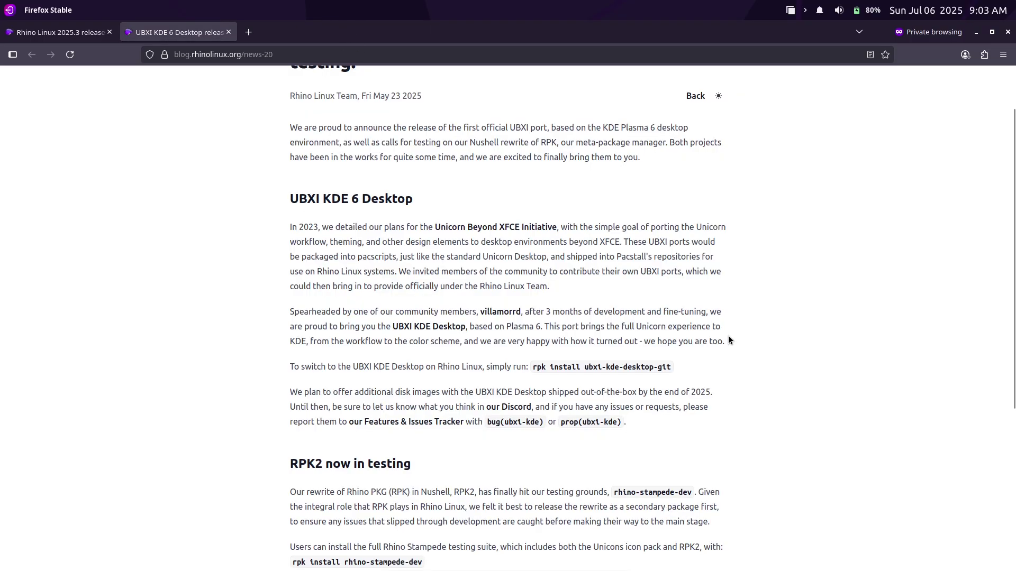
Scroll the UBXI KDE post once more, then minimize Firefox to show the terminal
scroll(798, 335, "up", 1)
scroll(1004, 448, "down", 5)
scroll(1003, 448, "down", 2)
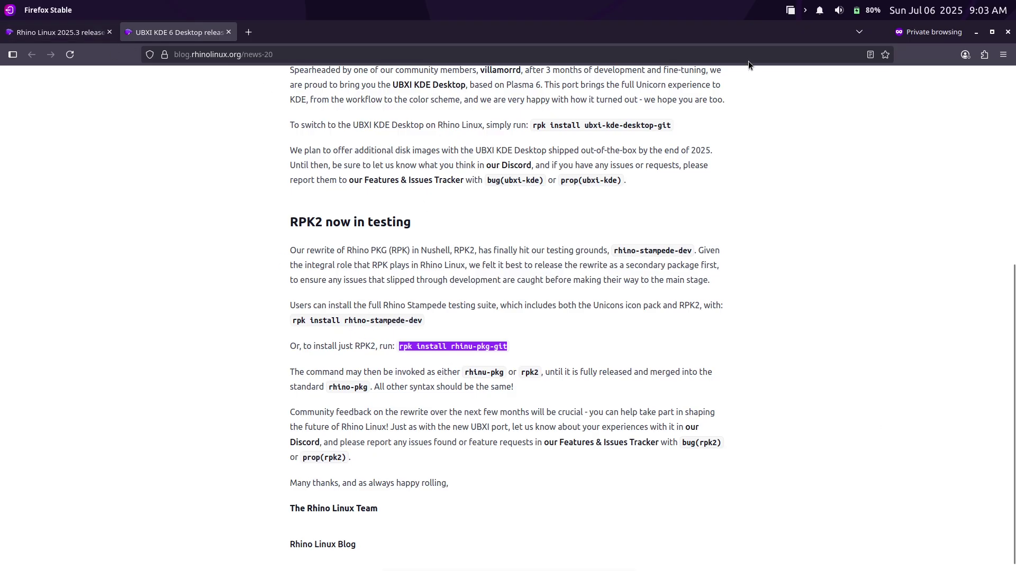
left_click(974, 34)
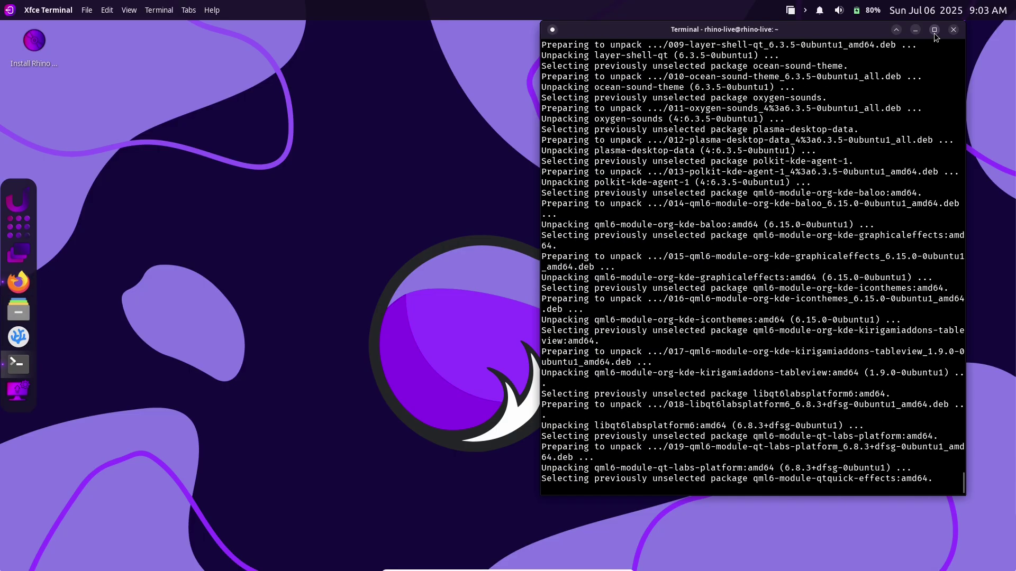
left_click(946, 27)
left_click(987, 30)
right_click(168, 188)
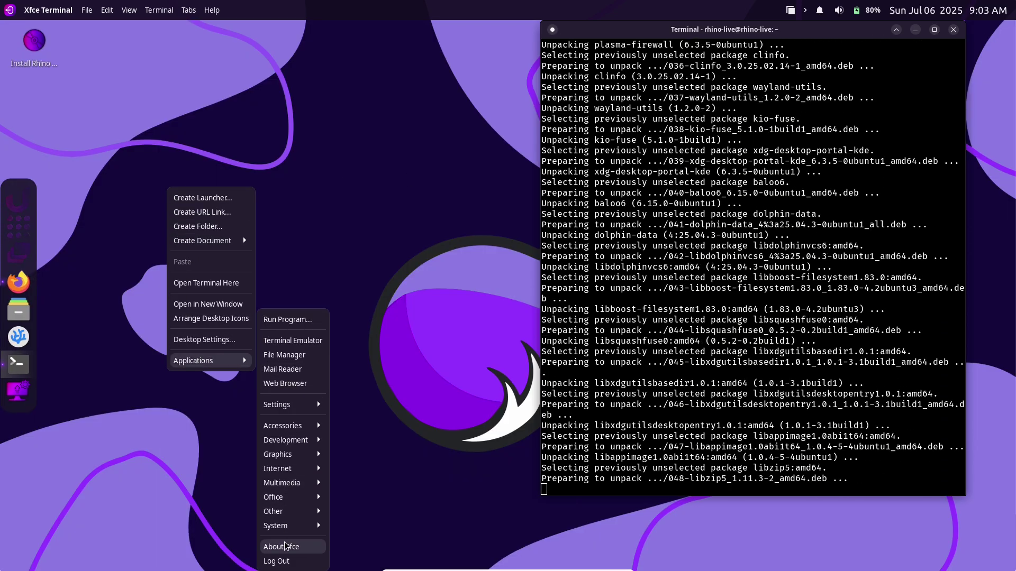
left_click(247, 401)
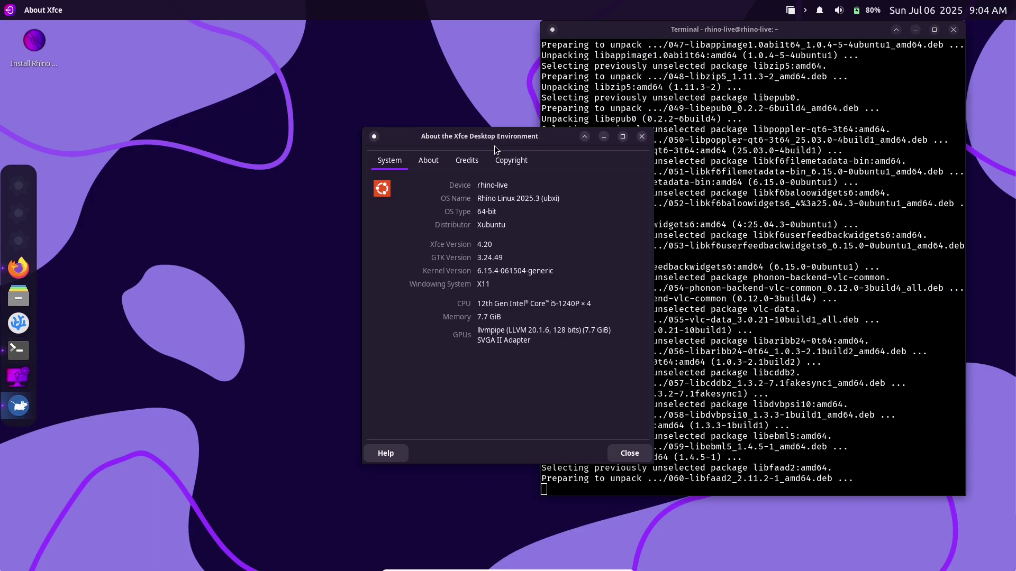
left_click_drag(498, 132, 328, 130)
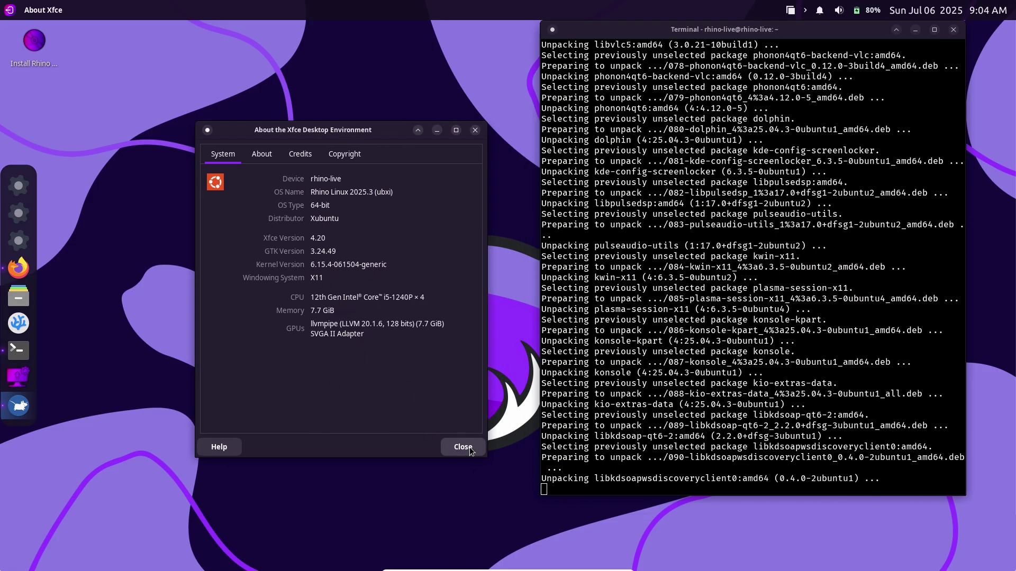
left_click(469, 446)
right_click(207, 258)
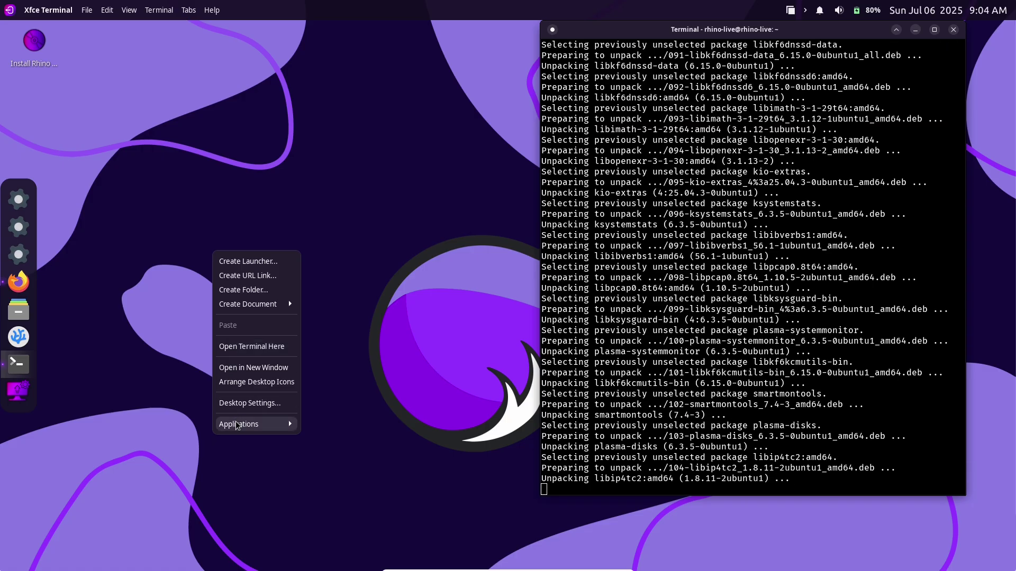
left_click(244, 405)
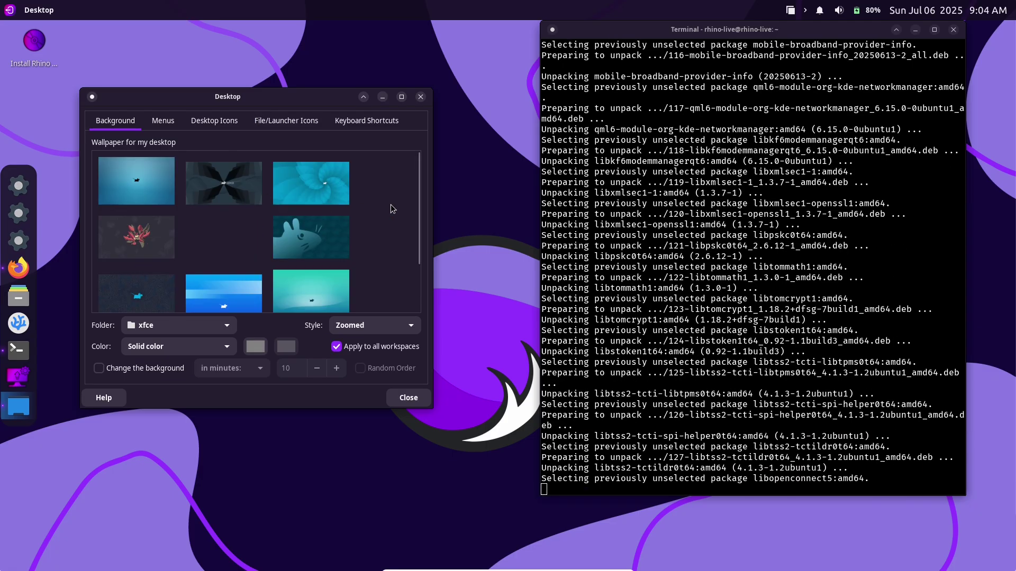
left_click(166, 123)
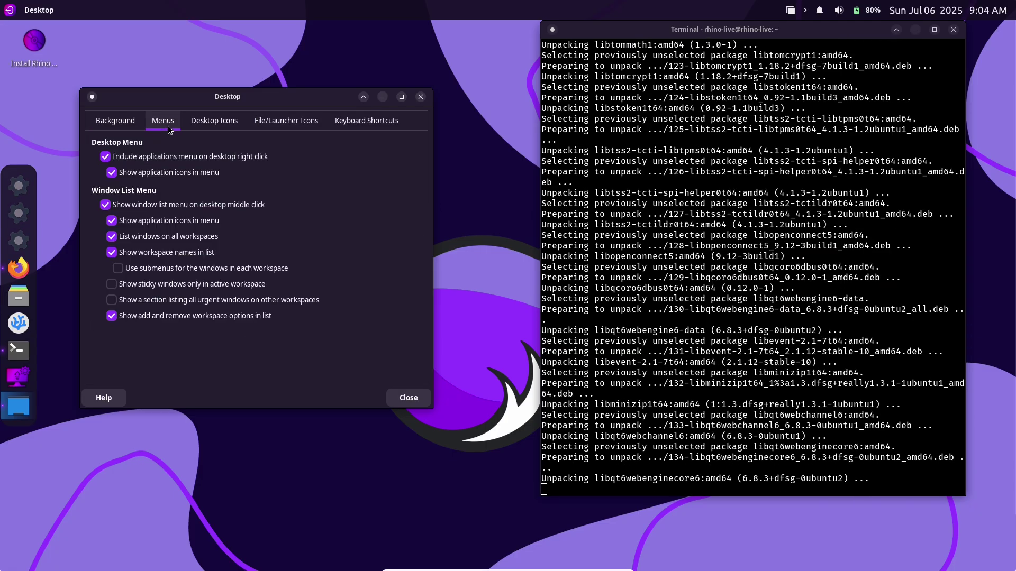
left_click(201, 122)
left_click(286, 121)
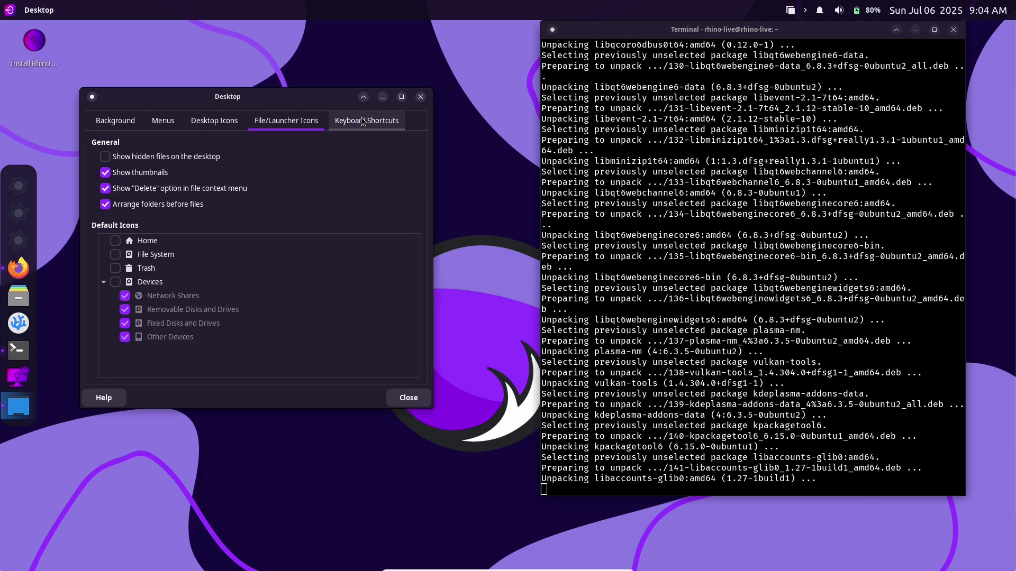
left_click(366, 120)
left_click(405, 405)
right_click(172, 181)
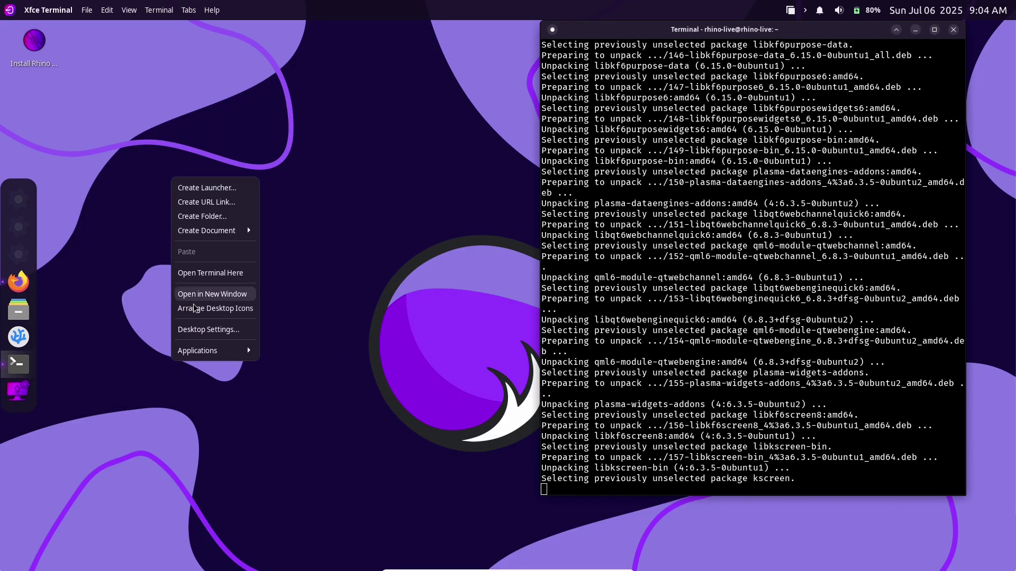
Maximize the terminal and scroll through the finished ubxi-kde-desktop-git install log
mouse_move(201, 358)
mouse_move(282, 426)
left_click(354, 439)
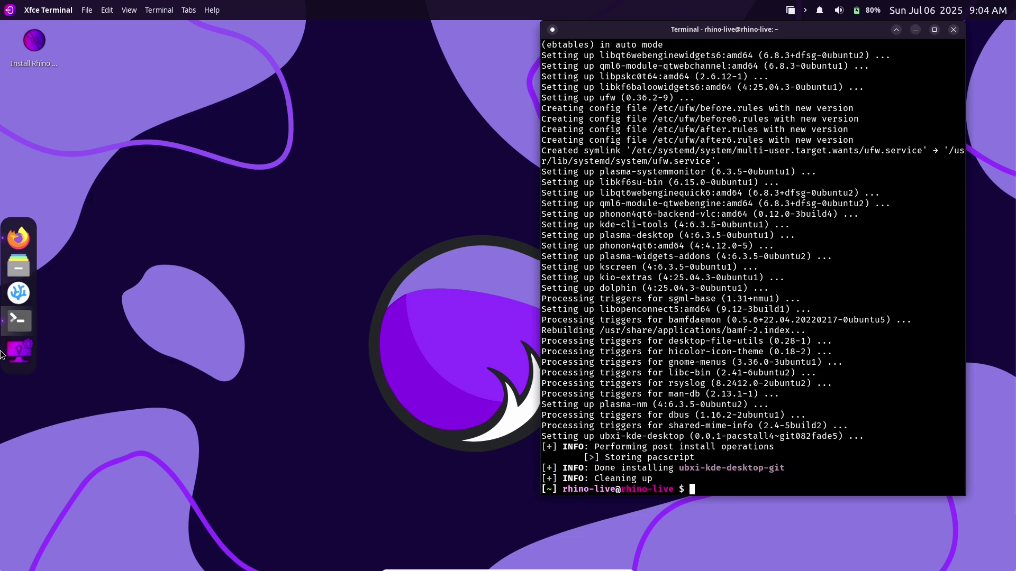
left_click(935, 29)
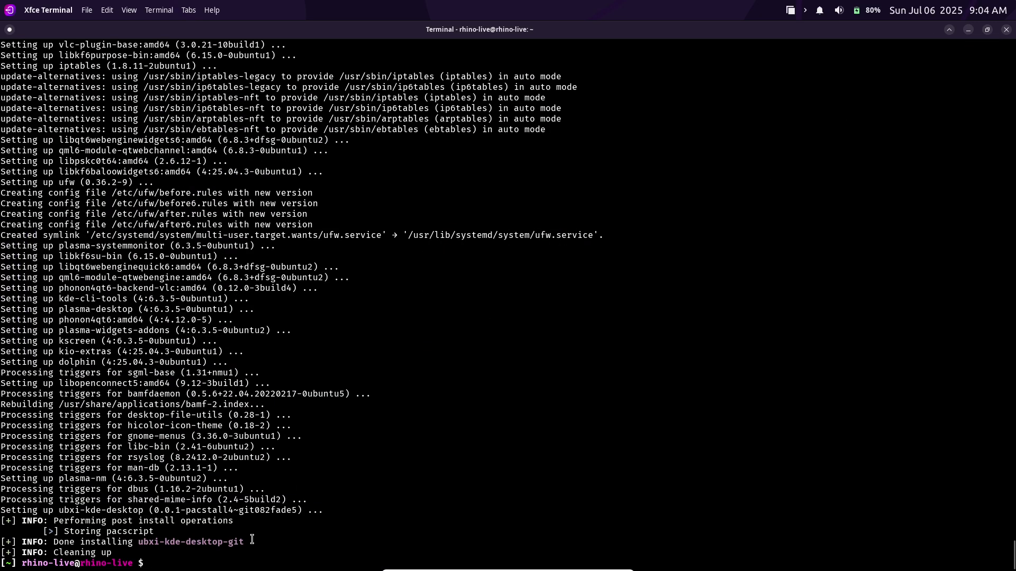
left_click_drag(132, 558, 3, 108)
left_click(270, 277)
scroll(984, 301, "up", 20)
scroll(956, 157, "down", 20)
key("Return")
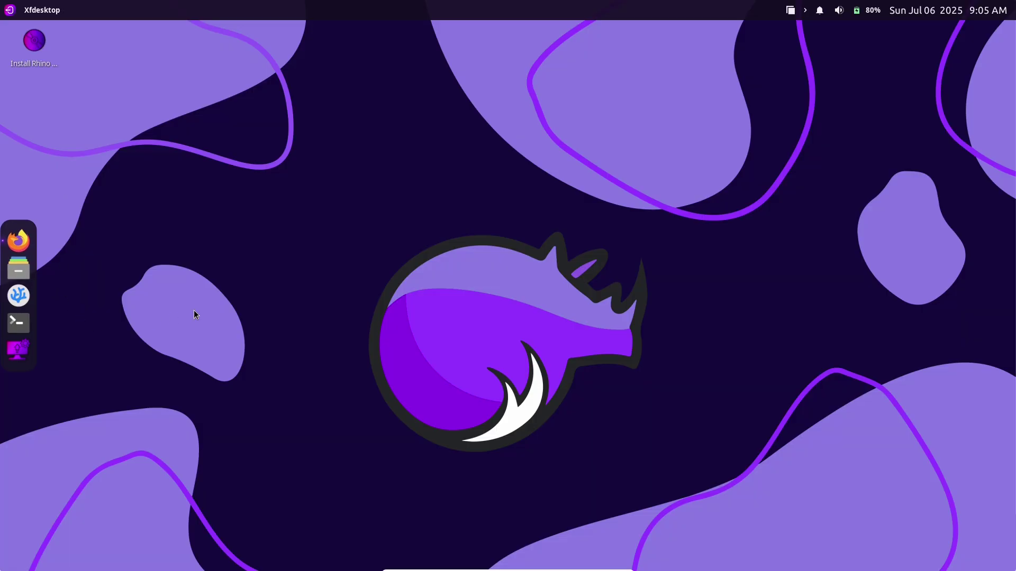
left_click(42, 10)
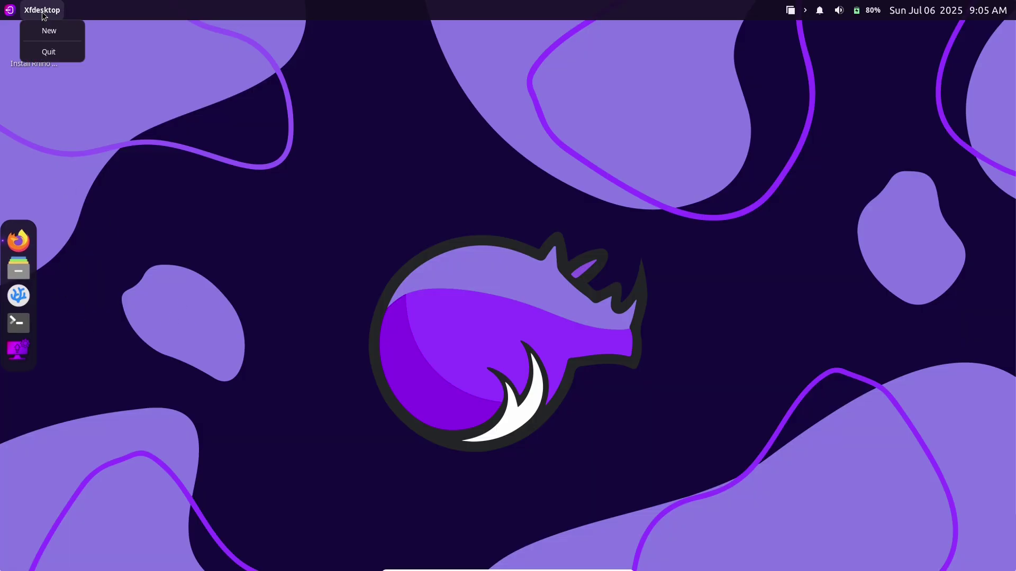
key("Escape")
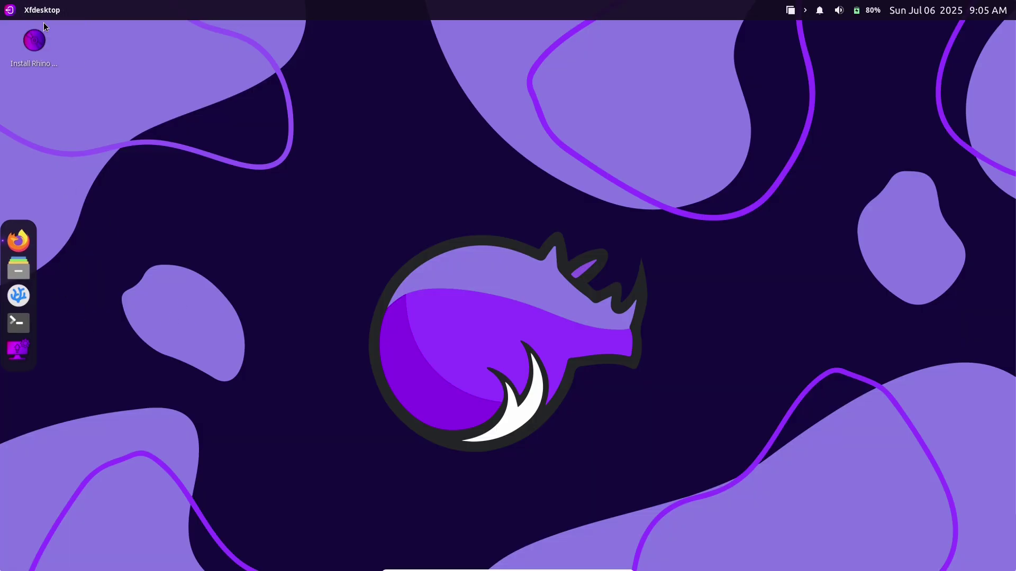
right_click(214, 187)
mouse_move(241, 361)
mouse_move(351, 429)
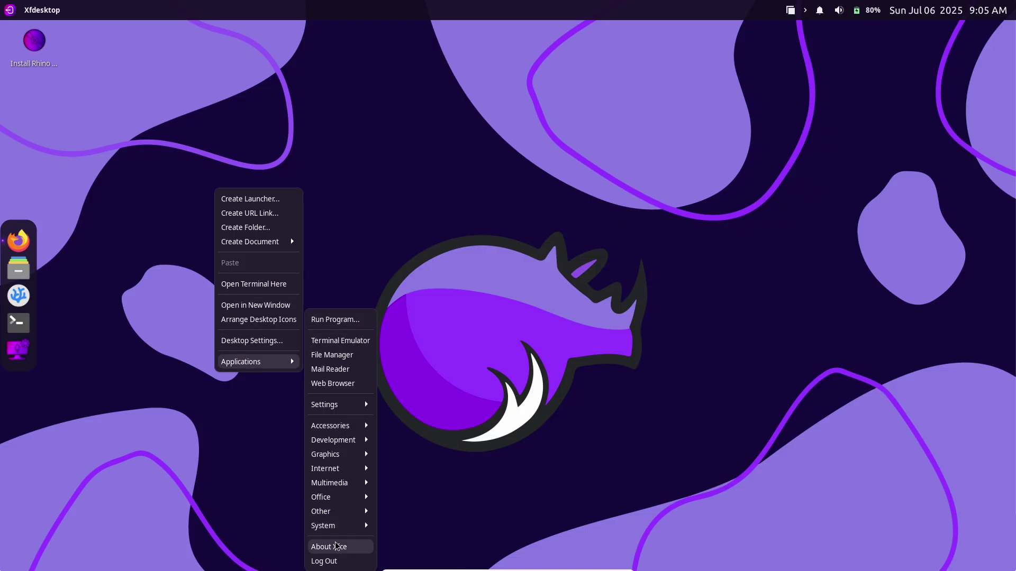
mouse_move(334, 411)
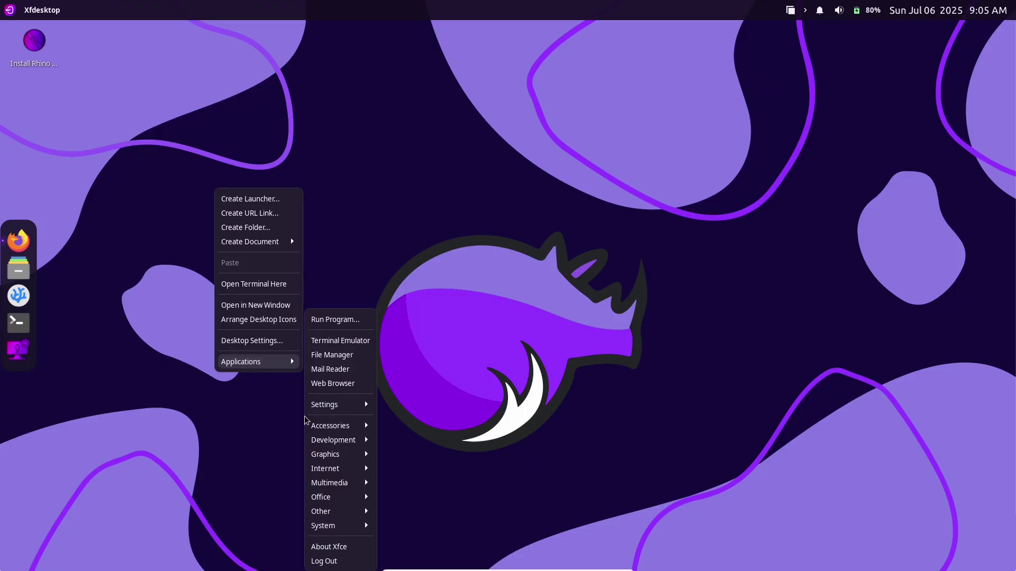
left_click(291, 424)
left_click(30, 247)
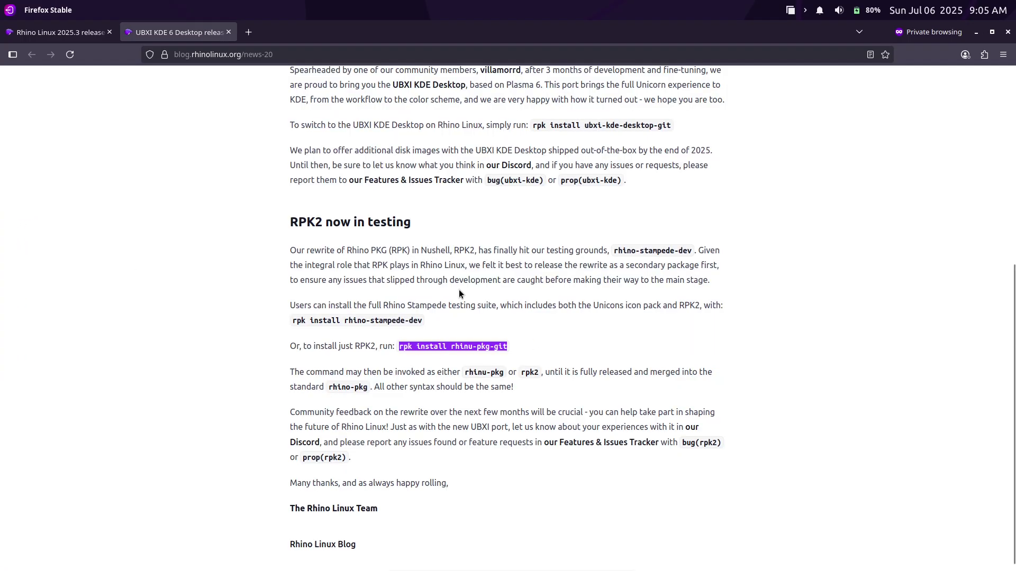
left_click(808, 291)
left_click_drag(1003, 286, 993, 188)
scroll(724, 257, "down", 5)
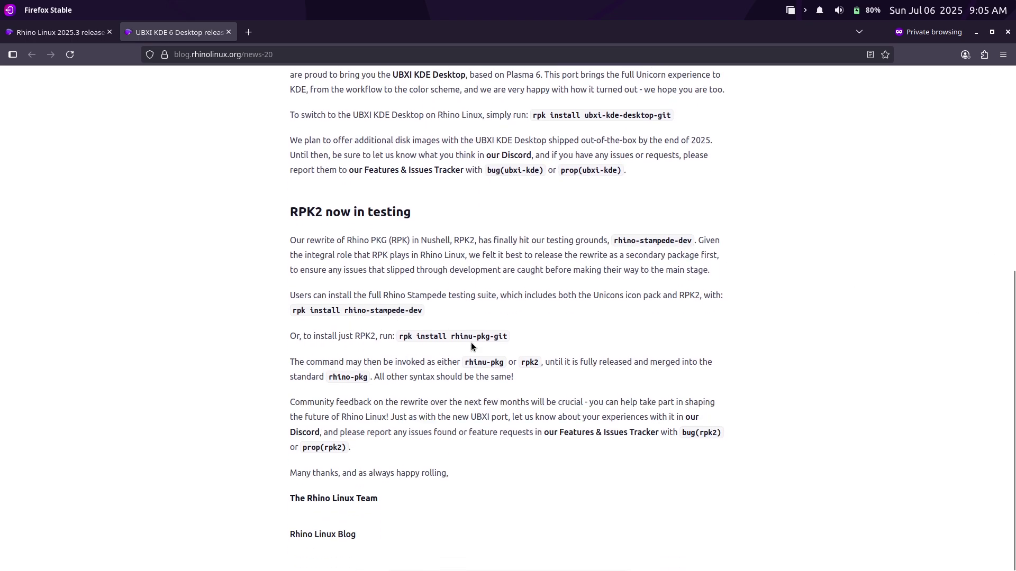
left_click(1006, 33)
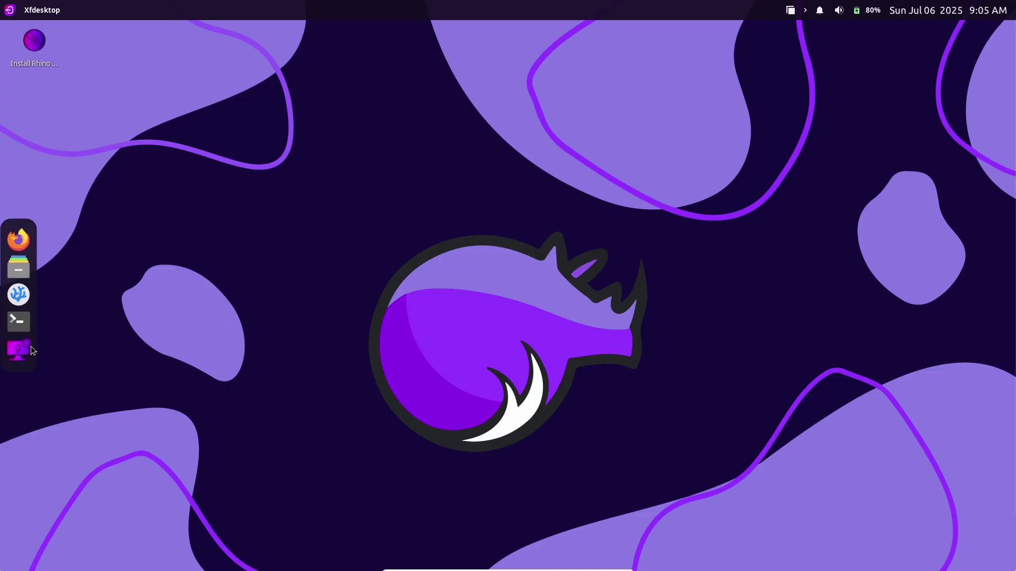
Check in Your System that the machine runs Rhino Linux 2025.3 on Unicorn XFCE
left_click(23, 349)
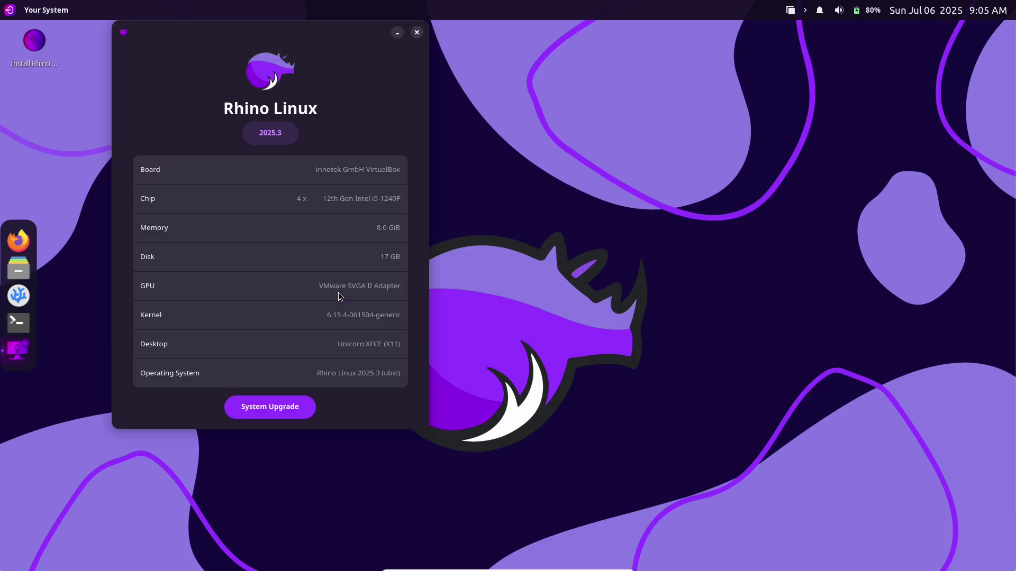
left_click_drag(360, 49, 463, 146)
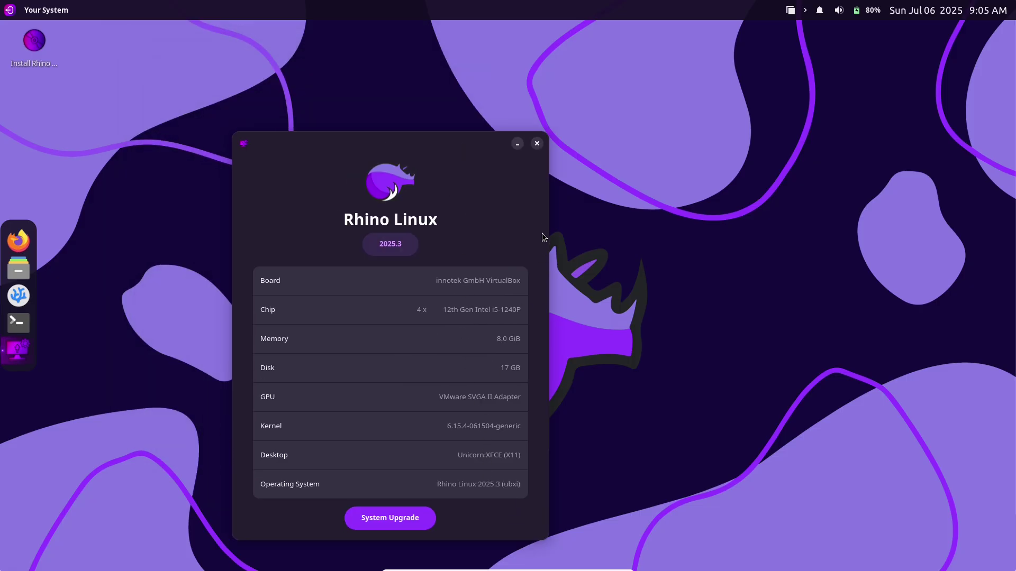
left_click(538, 147)
Log out of the Xfce session via the desktop menu's Applications > Log Out
right_click(379, 151)
mouse_move(424, 324)
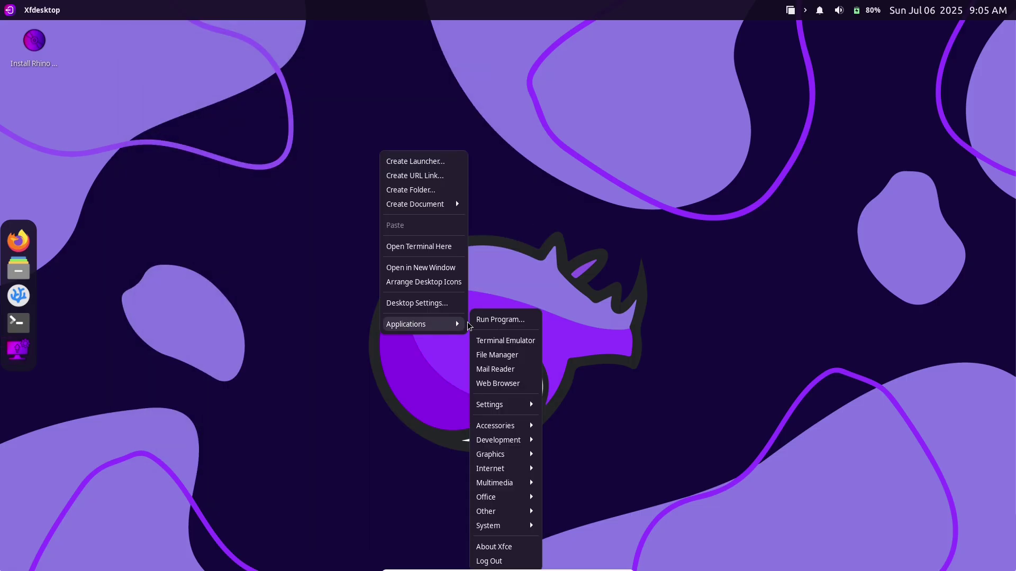
left_click(488, 560)
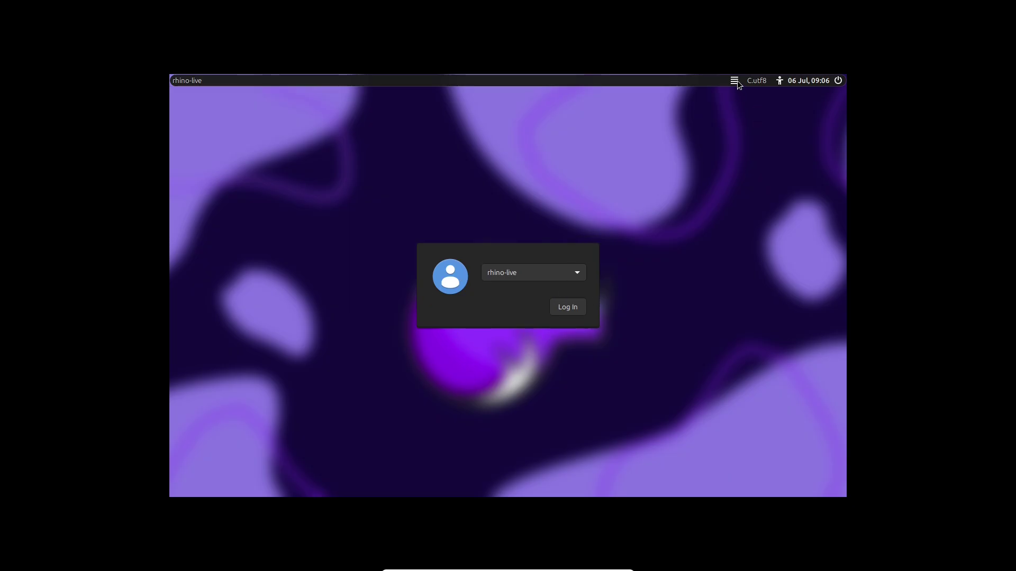
Pick Plasma from the login screen's session list and verify the choice
left_click(737, 81)
left_click(734, 106)
left_click(734, 80)
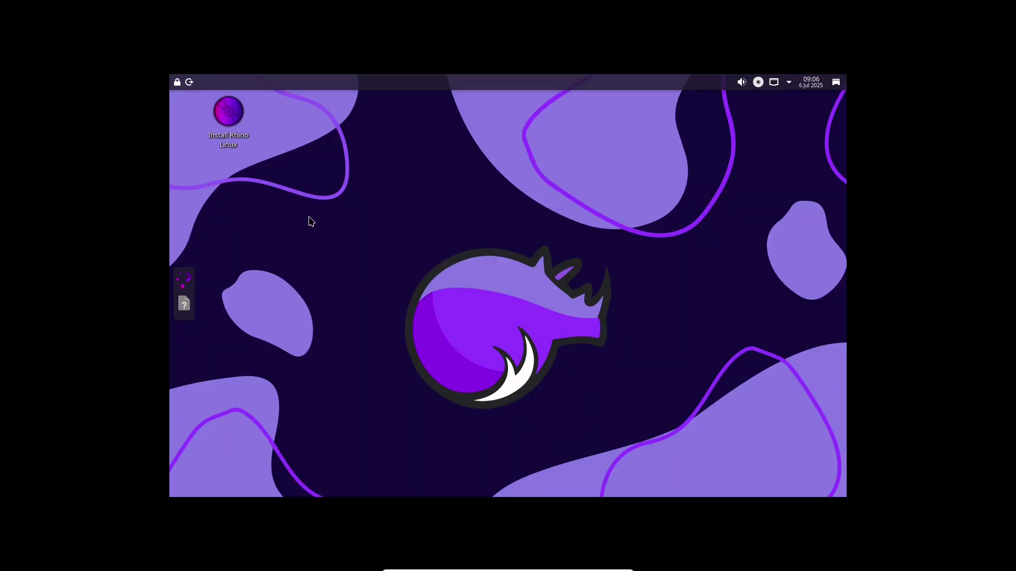
Set the display resolution to 1920x1080 (16:9) in Display Configuration, apply it, and keep it
right_click(297, 197)
left_click(324, 223)
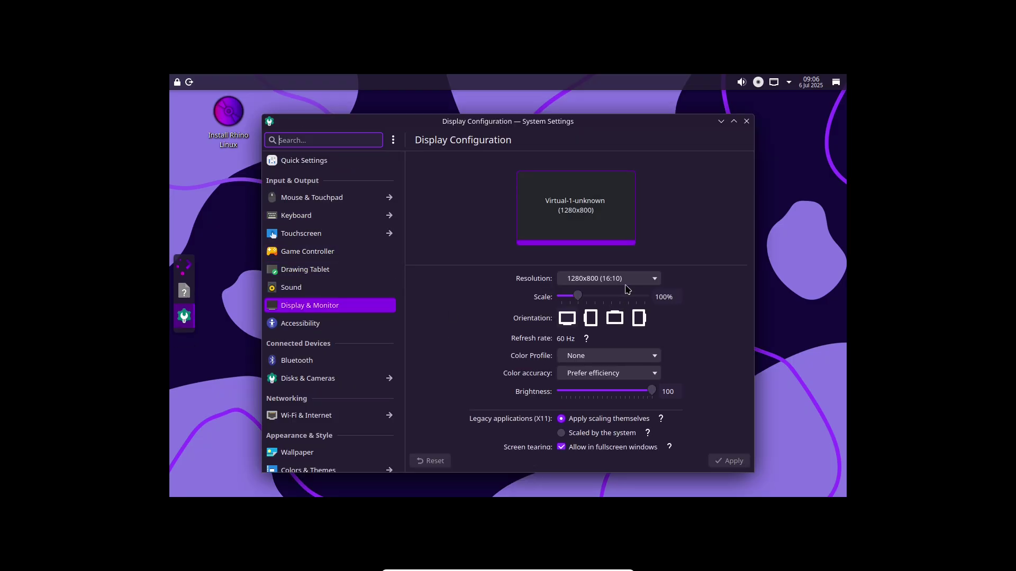
left_click(626, 280)
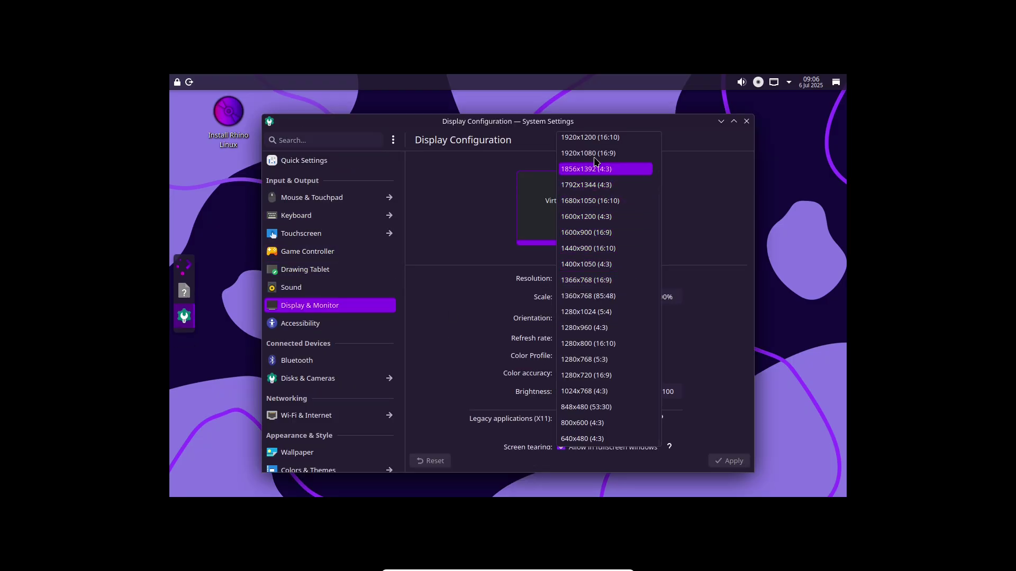
left_click(608, 166)
left_click(718, 460)
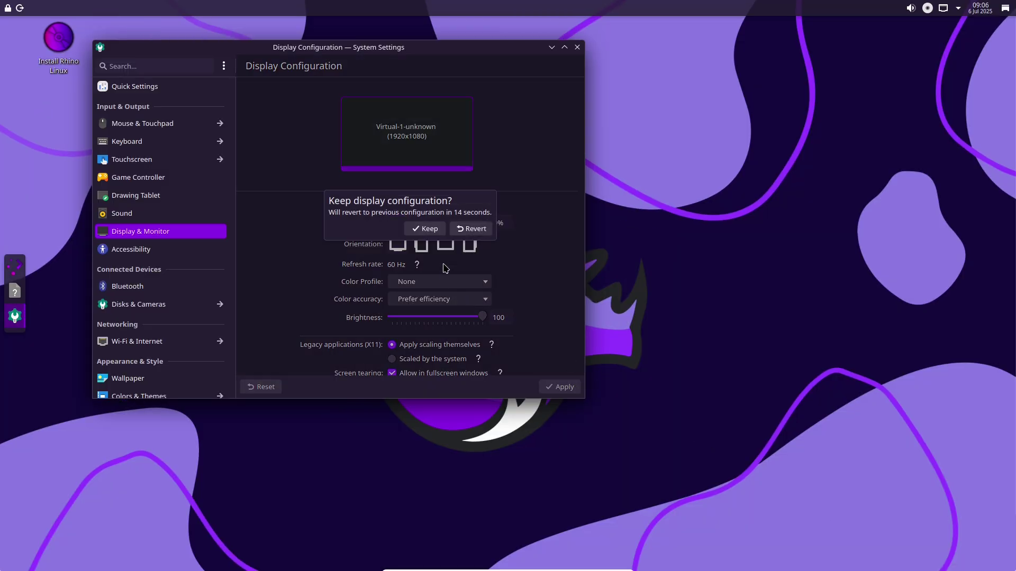
left_click(428, 229)
View About this System to confirm Rhino Linux 2025.3 with Plasma 6.3.5
left_click(564, 48)
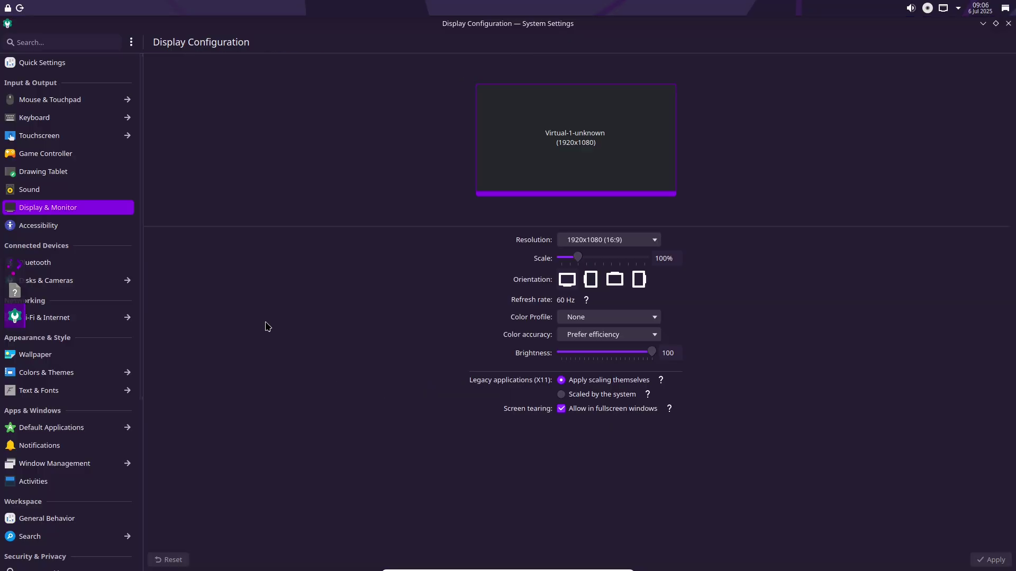
left_click_drag(142, 420, 141, 552)
left_click(99, 500)
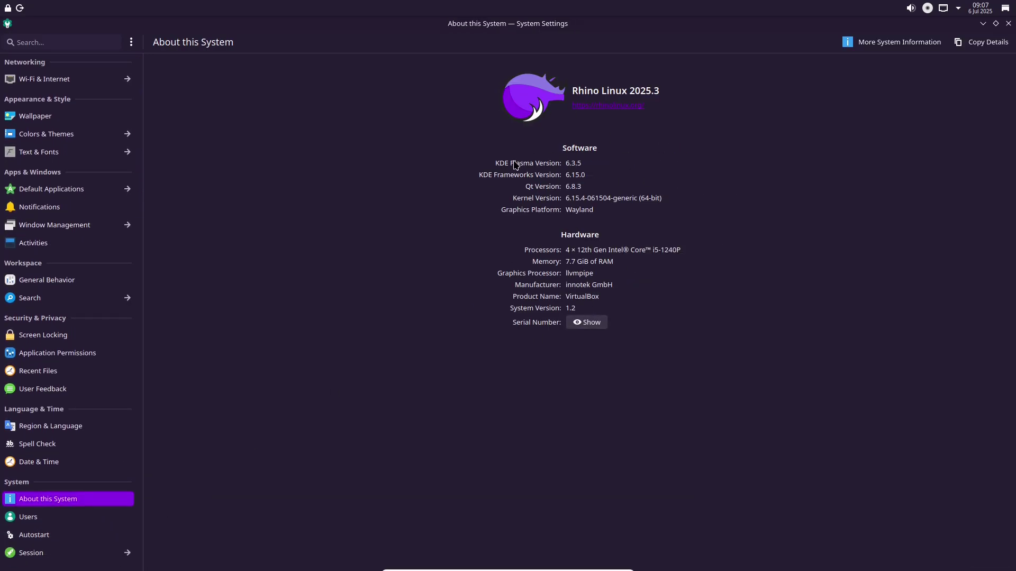
left_click(1008, 23)
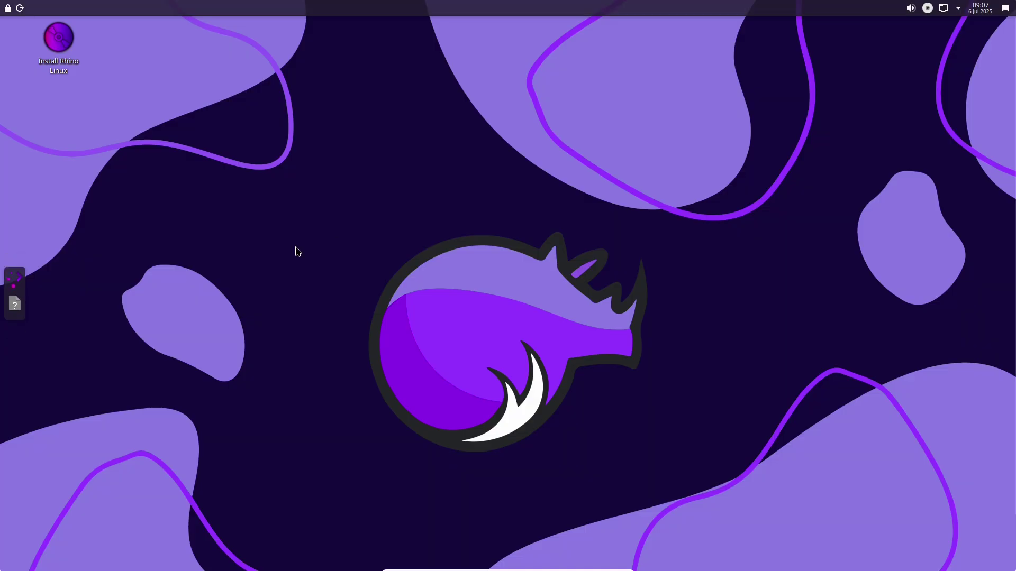
left_click(21, 280)
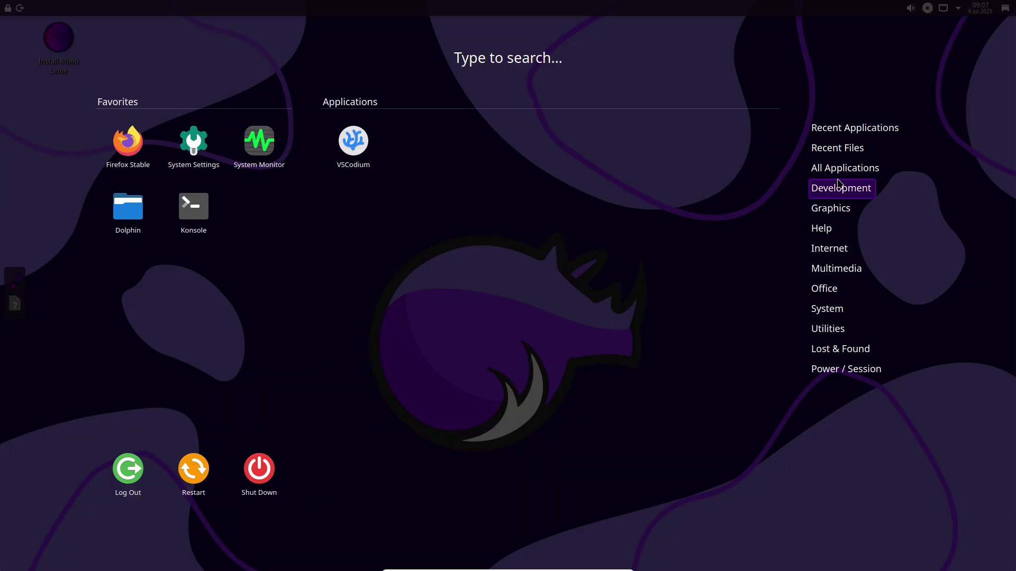
mouse_move(839, 170)
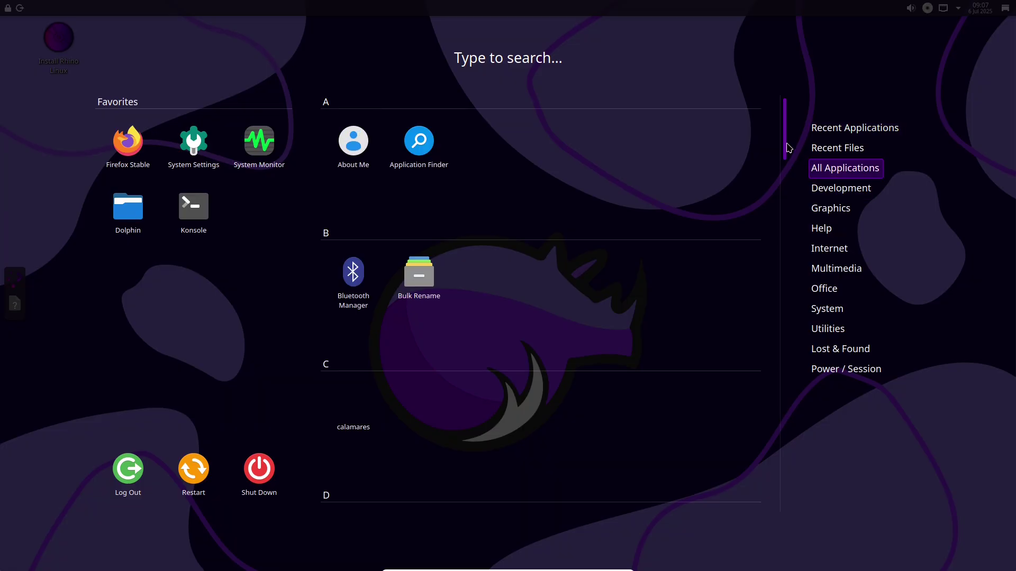
scroll(787, 150, "down", 5)
scroll(788, 185, "down", 8)
scroll(786, 275, "down", 10)
left_click_drag(782, 389, 786, 178)
left_click(360, 325)
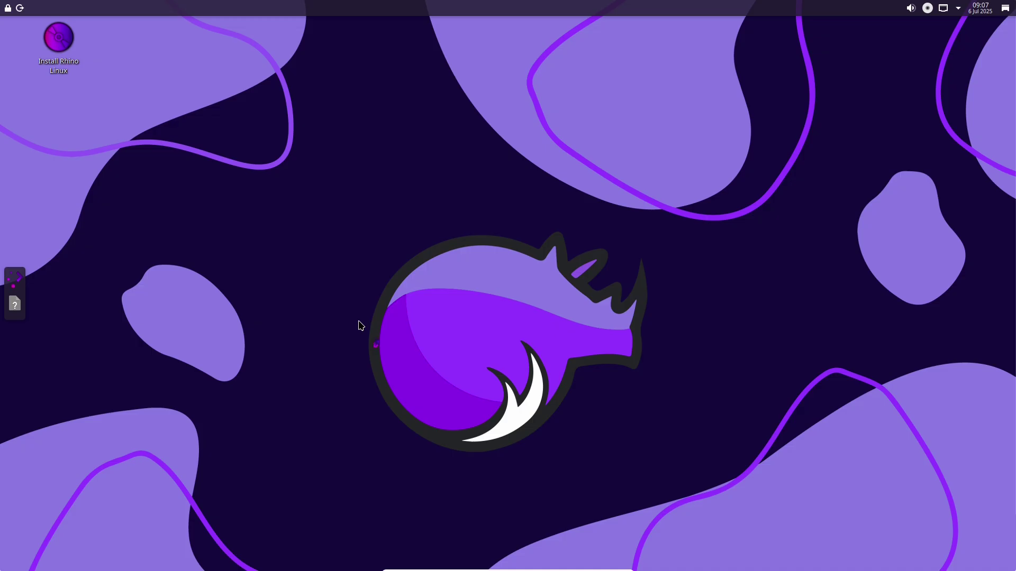
key("super")
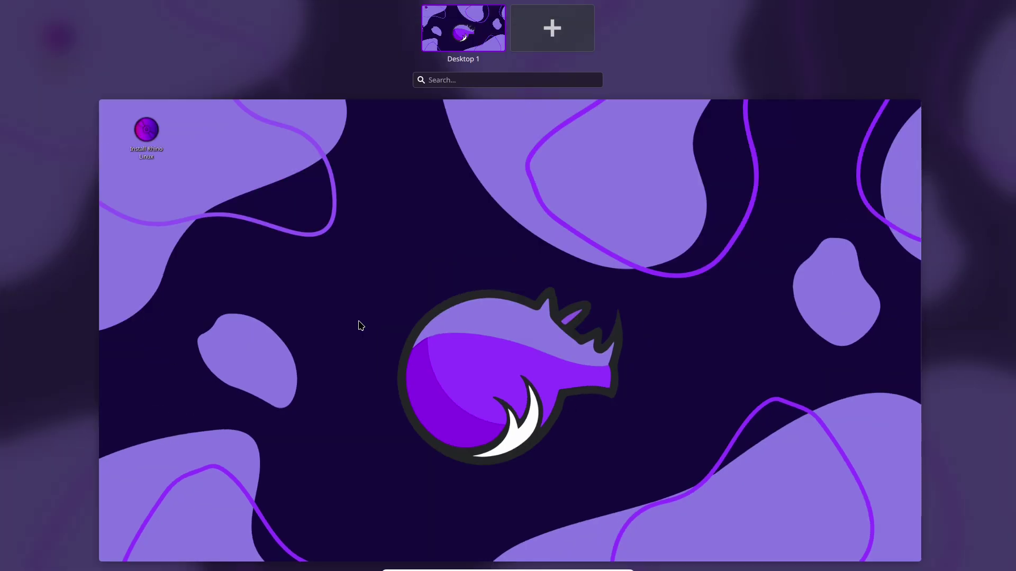
left_click(515, 274)
left_click(65, 46)
right_click(65, 47)
Launch the Rhino Linux installer, glance at its About information, and leave the welcome page
left_click(51, 76)
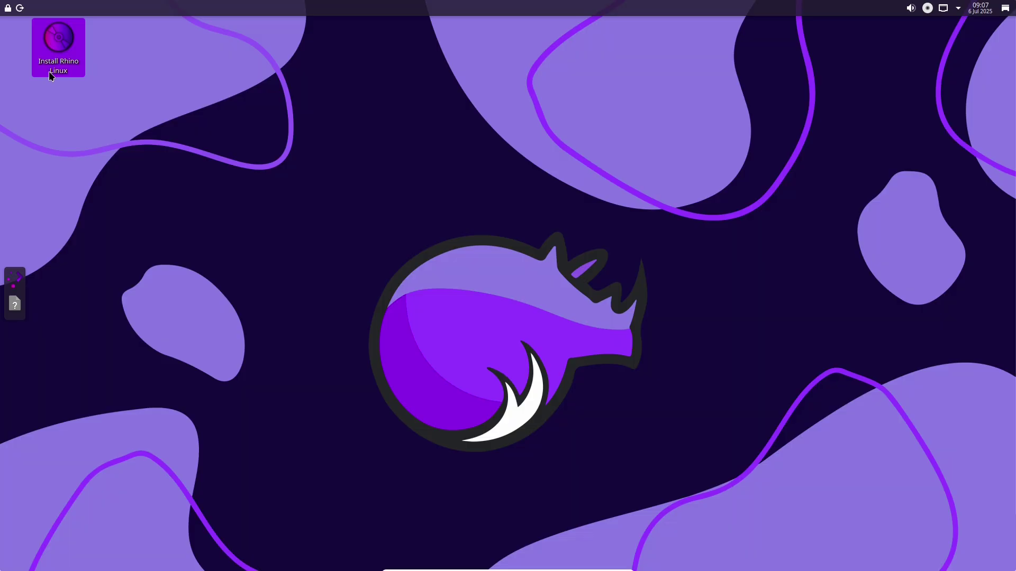
double_click(48, 70)
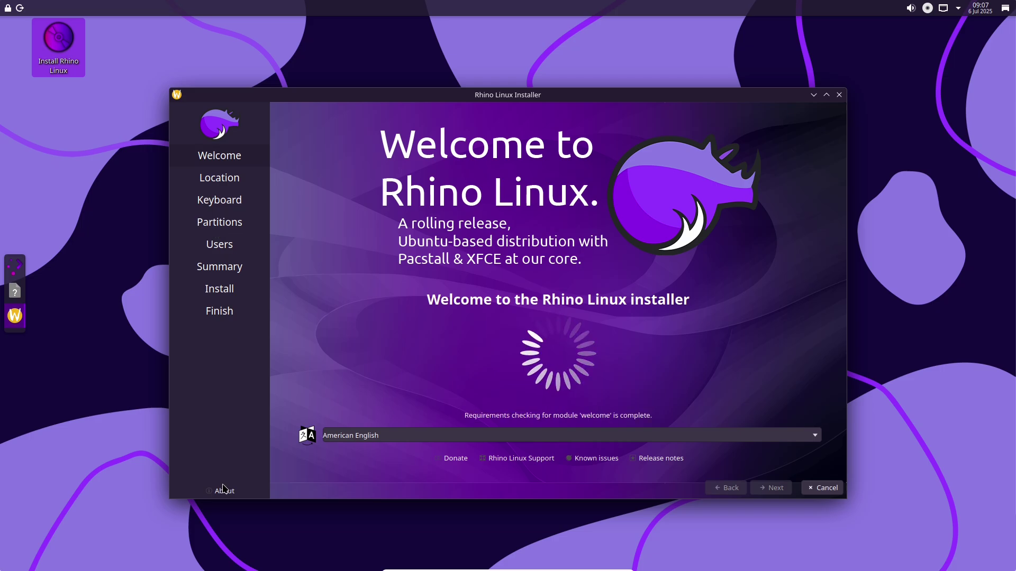
left_click(225, 490)
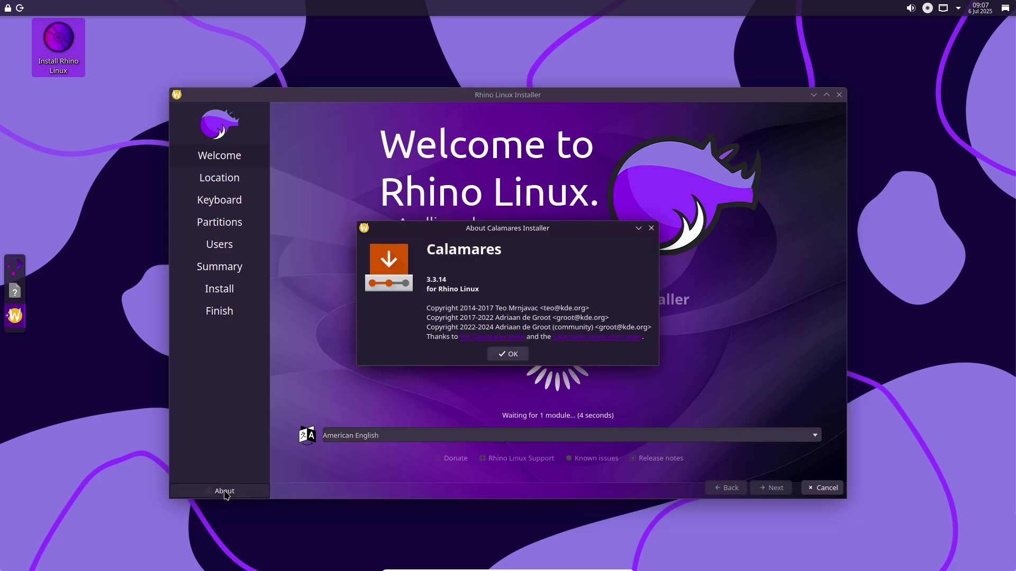
left_click(505, 354)
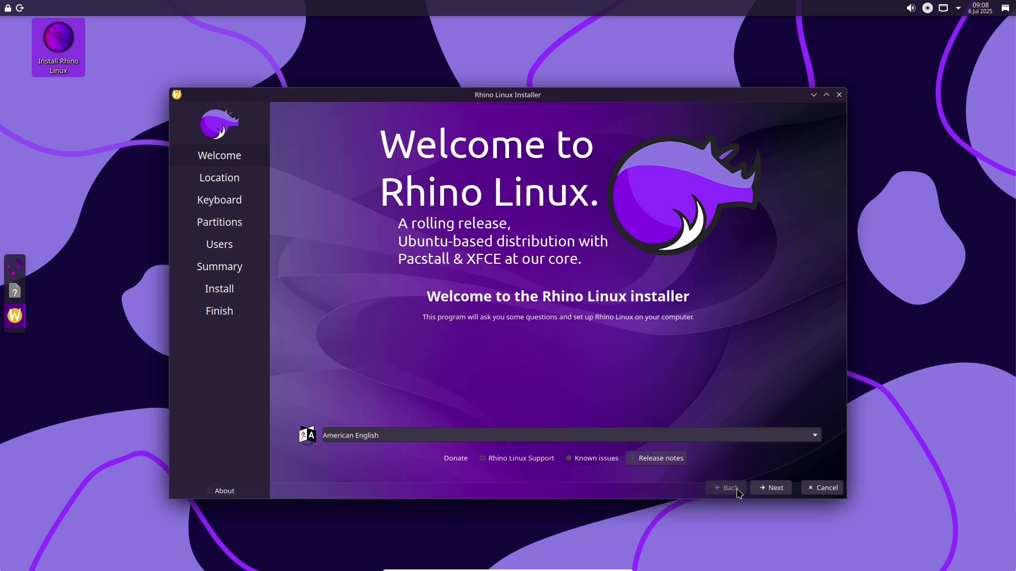
left_click(770, 487)
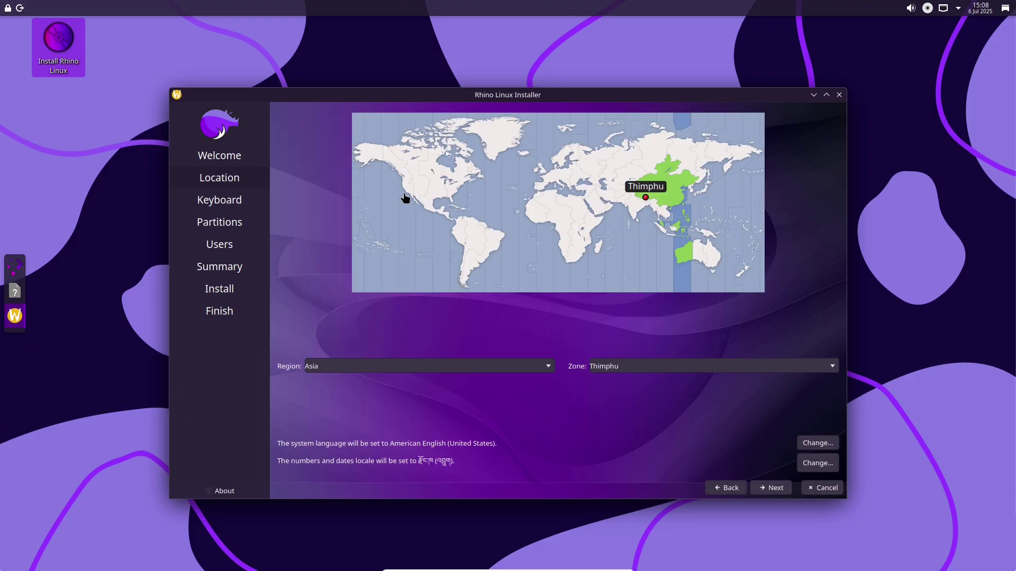
Set the time zone to Kolkata, keep the keyboard layout, and choose Erase disk
left_click(638, 211)
left_click(762, 486)
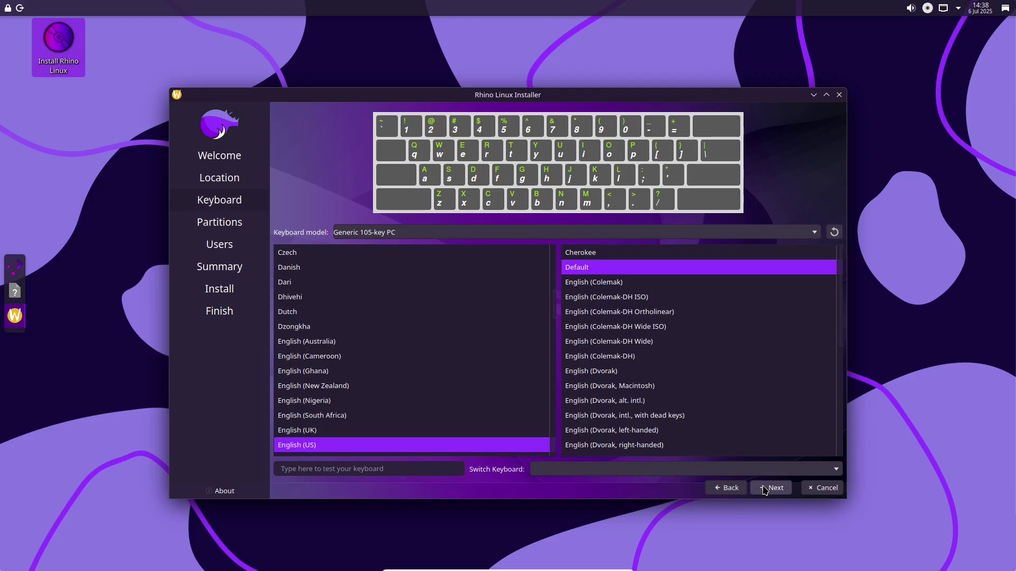
left_click(765, 490)
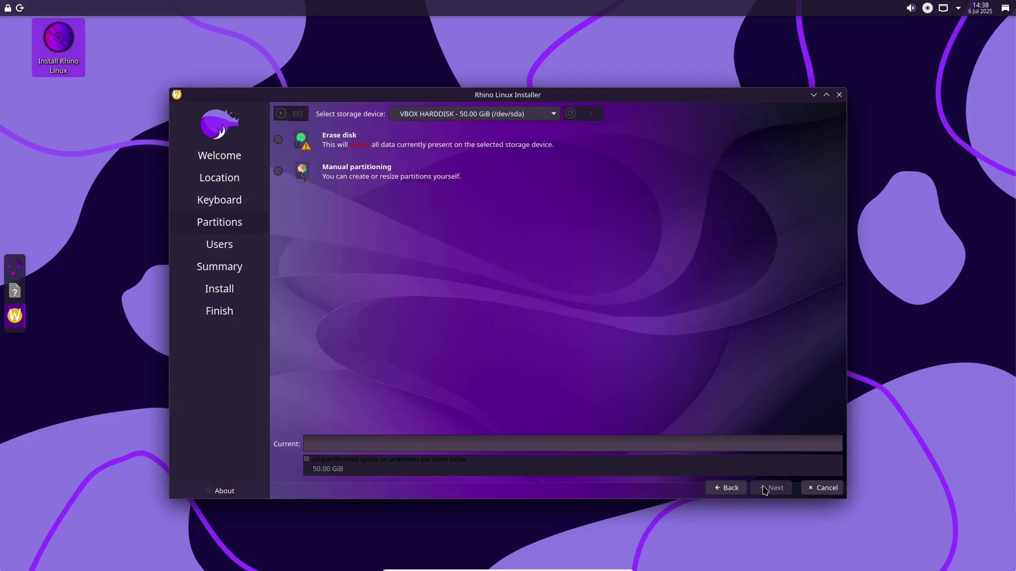
left_click(277, 140)
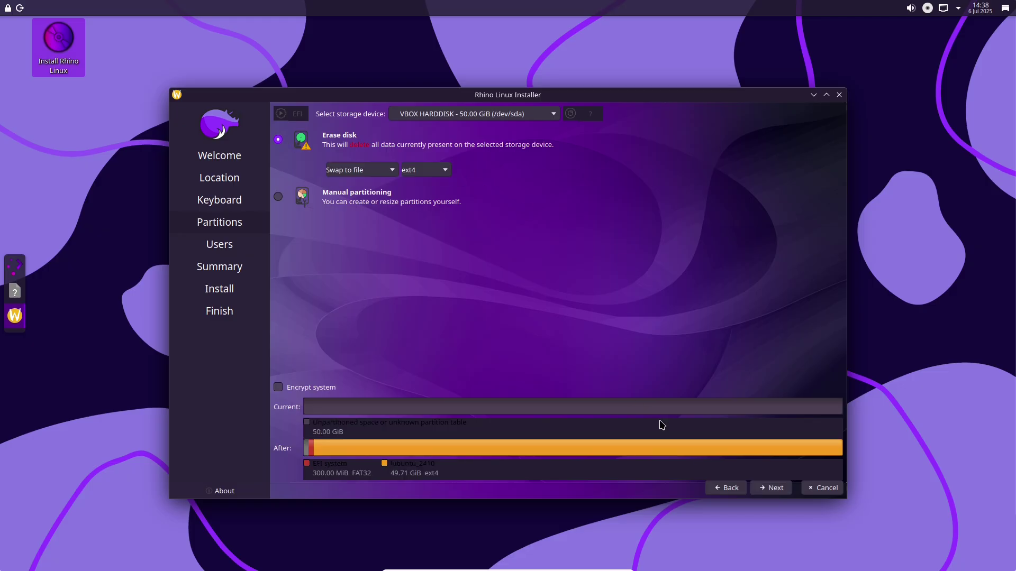
left_click(762, 490)
Keep Swap to file with encryption off, reach the Users page, then cancel the installation
left_click(740, 489)
left_click(426, 169)
left_click(532, 178)
left_click(356, 170)
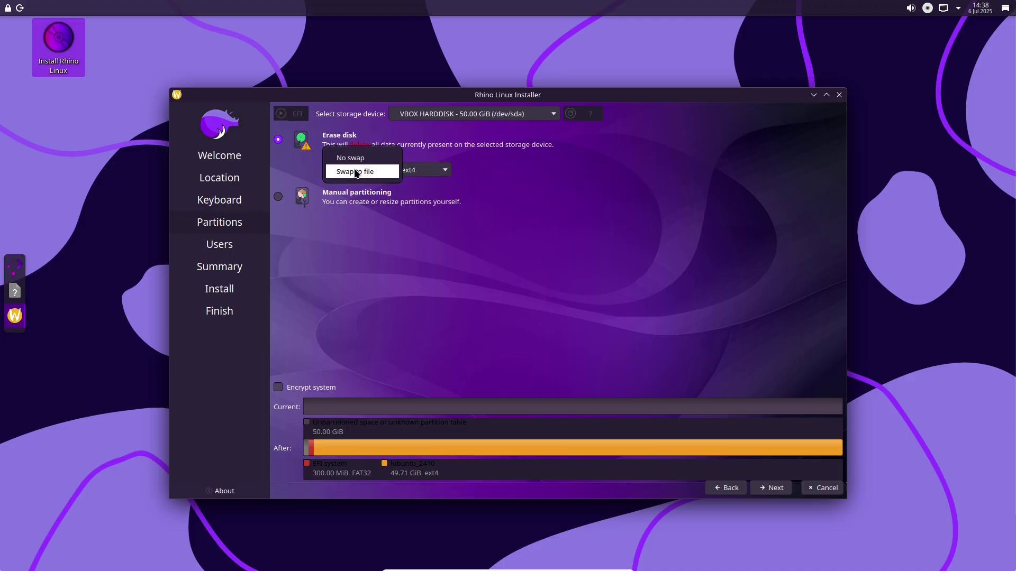
left_click(546, 167)
left_click(327, 392)
left_click(327, 391)
left_click(772, 488)
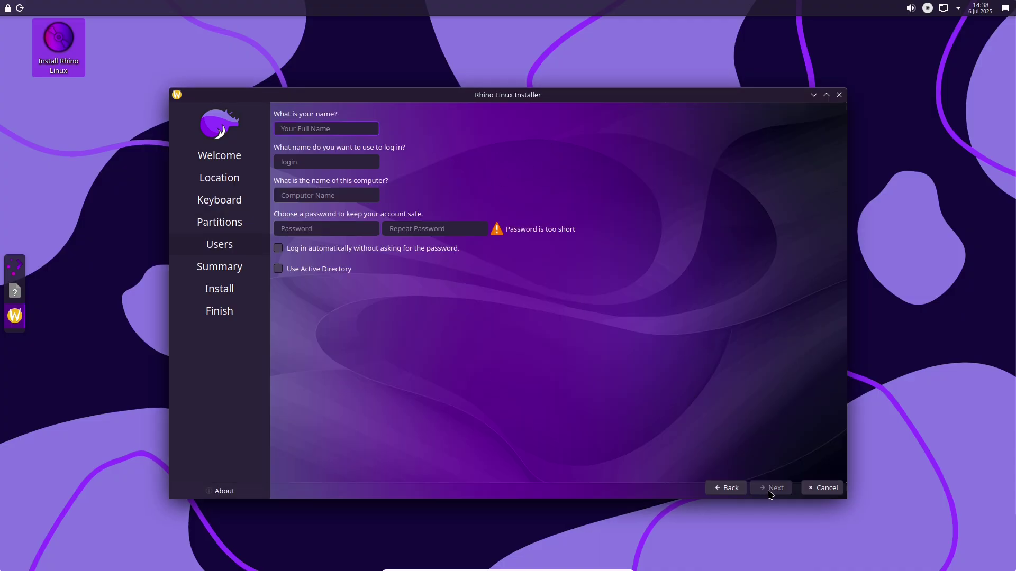
left_click(821, 488)
Confirm closing the installer and dismiss the Plasma logout screen
left_click(481, 313)
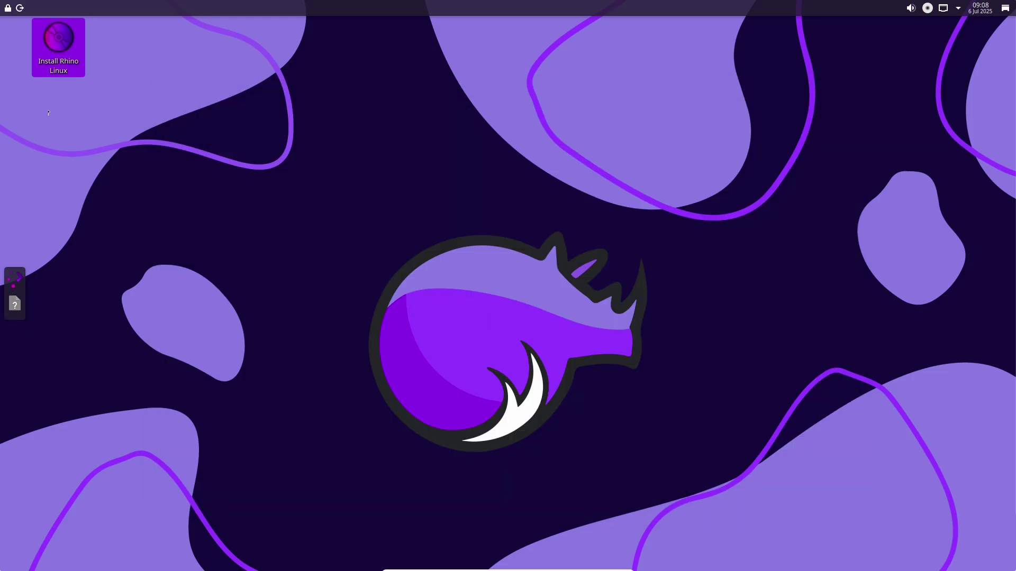
left_click(20, 9)
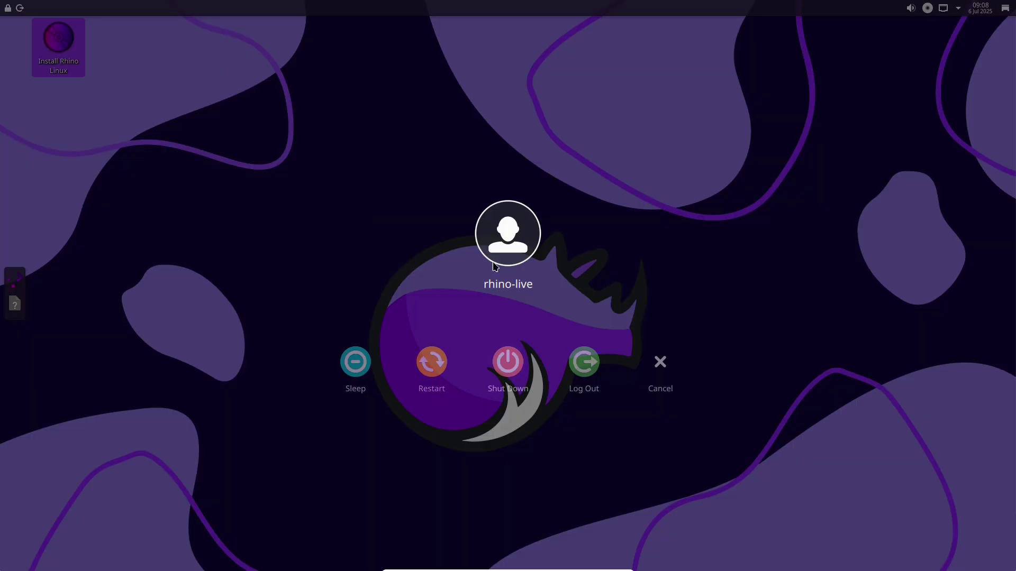
left_click(593, 372)
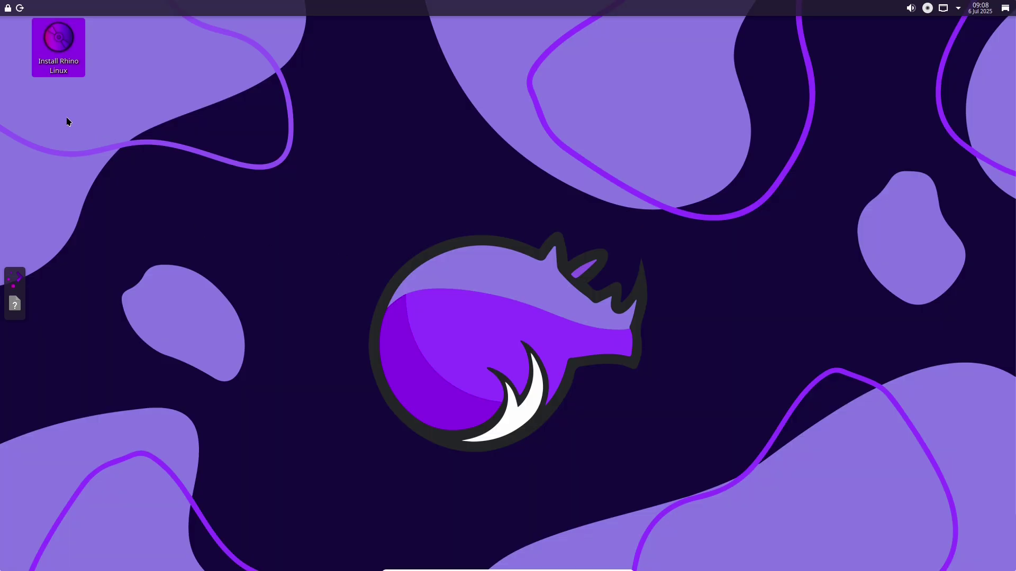
Launch Firefox Stable from the application launcher's Favorites
right_click(107, 136)
left_click(434, 96)
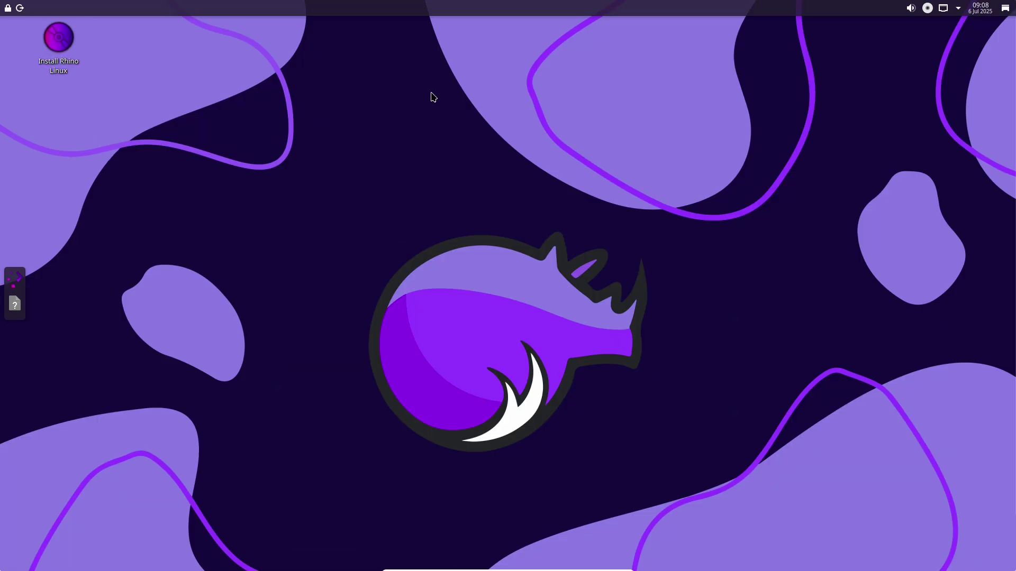
left_click(18, 279)
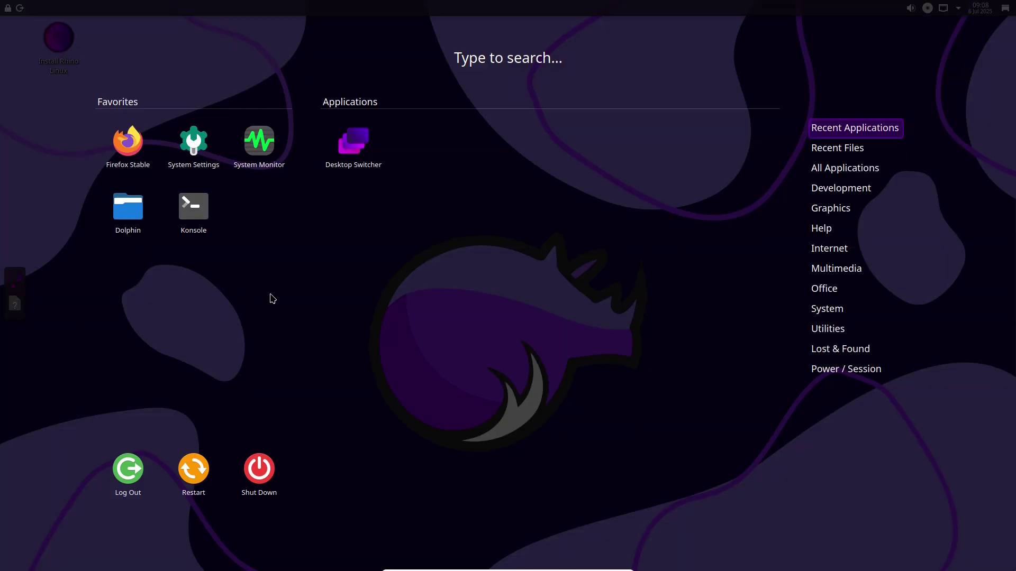
left_click(136, 158)
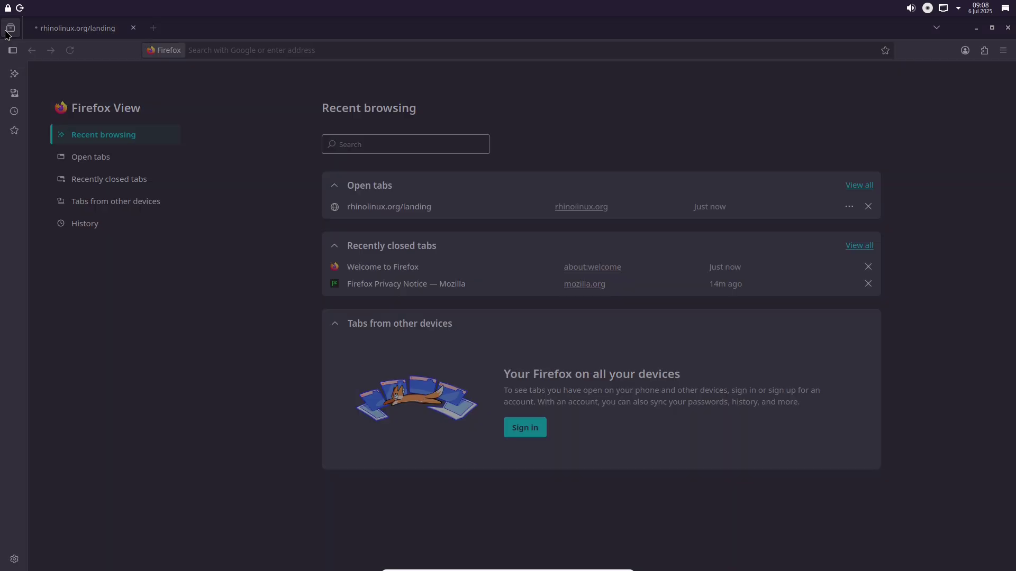
Search the web for 'rhino linux' and open the Rhino Linux 2025.3 release announcement
left_click(483, 134)
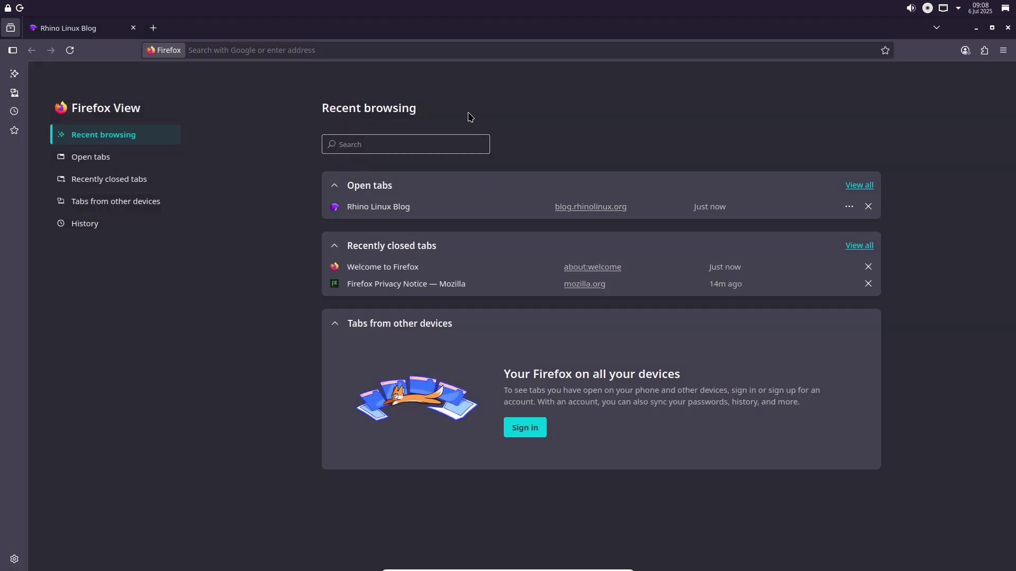
left_click(425, 48)
type("rhino li")
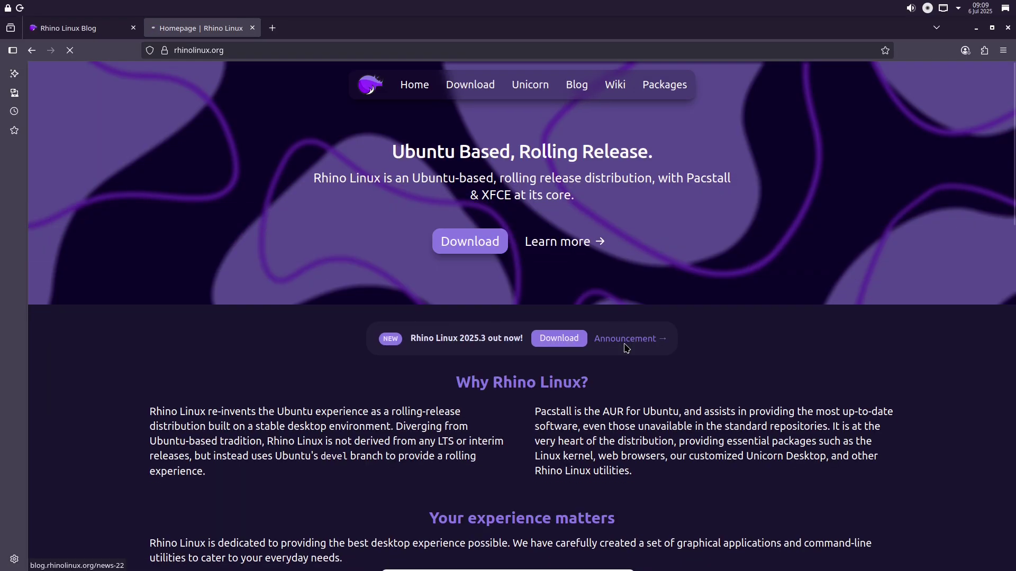
left_click(625, 344)
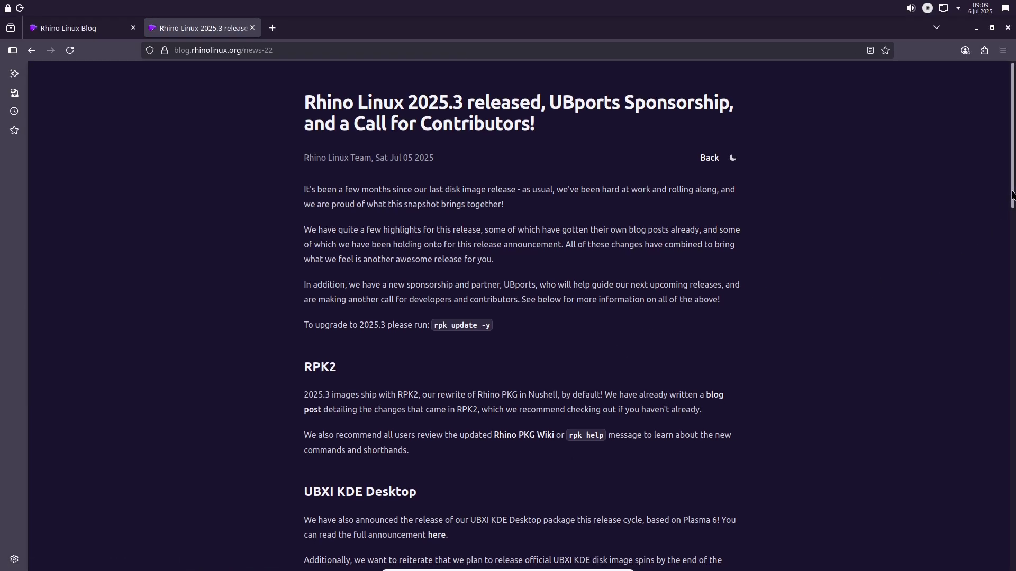
Read through the Rhino Linux 2025.3 release post
left_click_drag(1011, 197, 1013, 312)
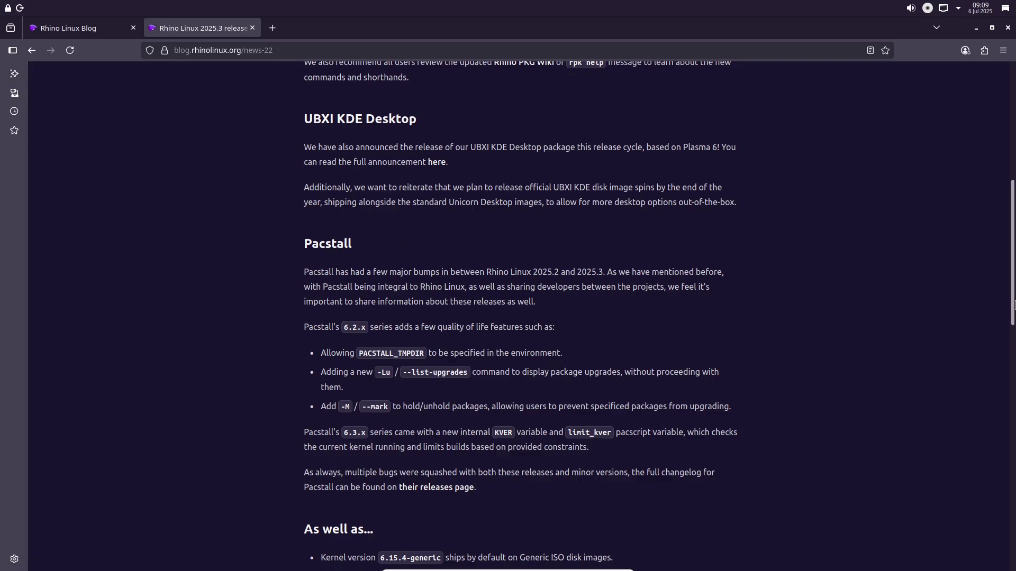
left_click_drag(1013, 285, 989, 557)
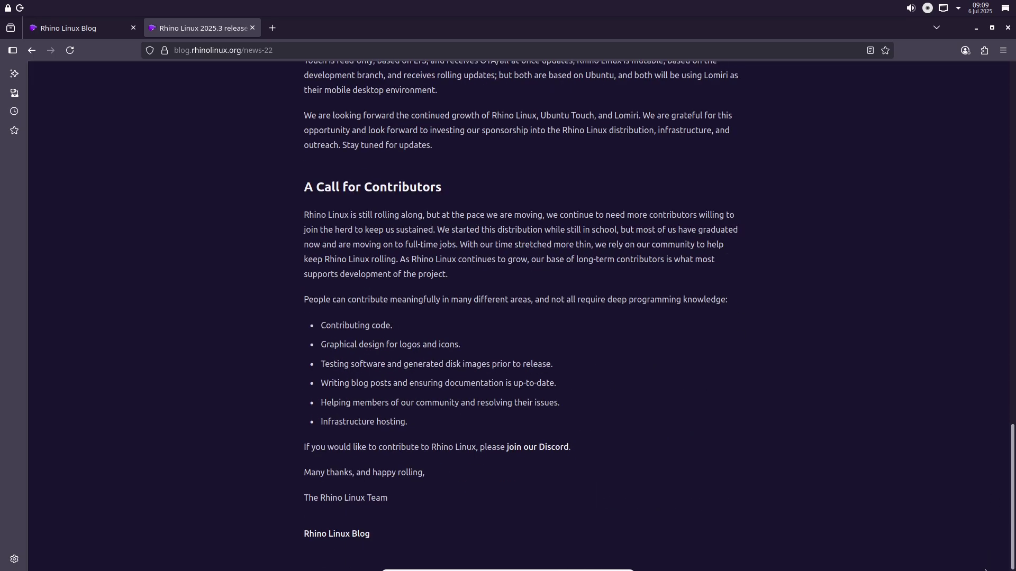
scroll(979, 462, "up", 8)
scroll(975, 397, "up", 1)
scroll(973, 368, "up", 5)
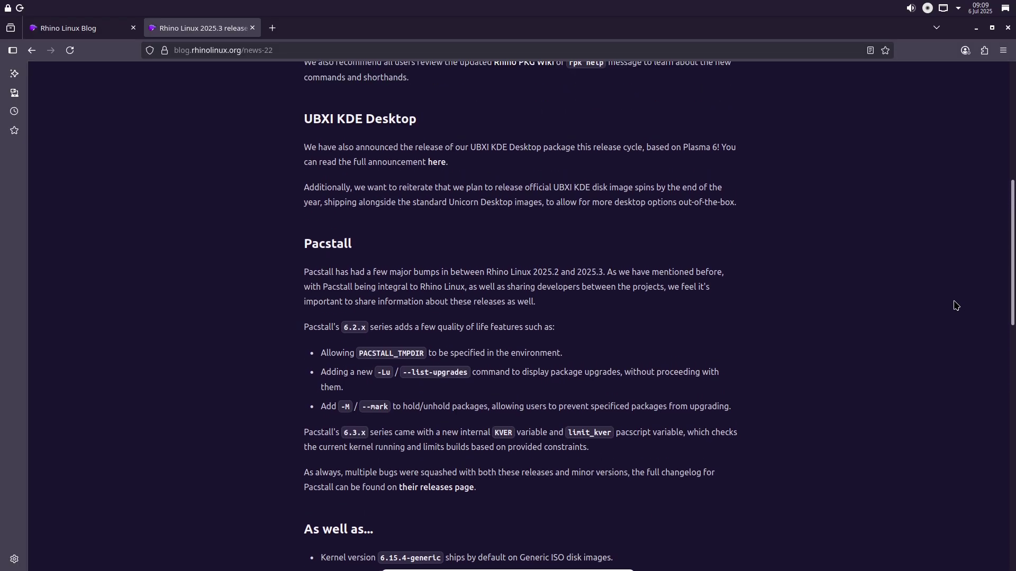
scroll(955, 305, "up", 3)
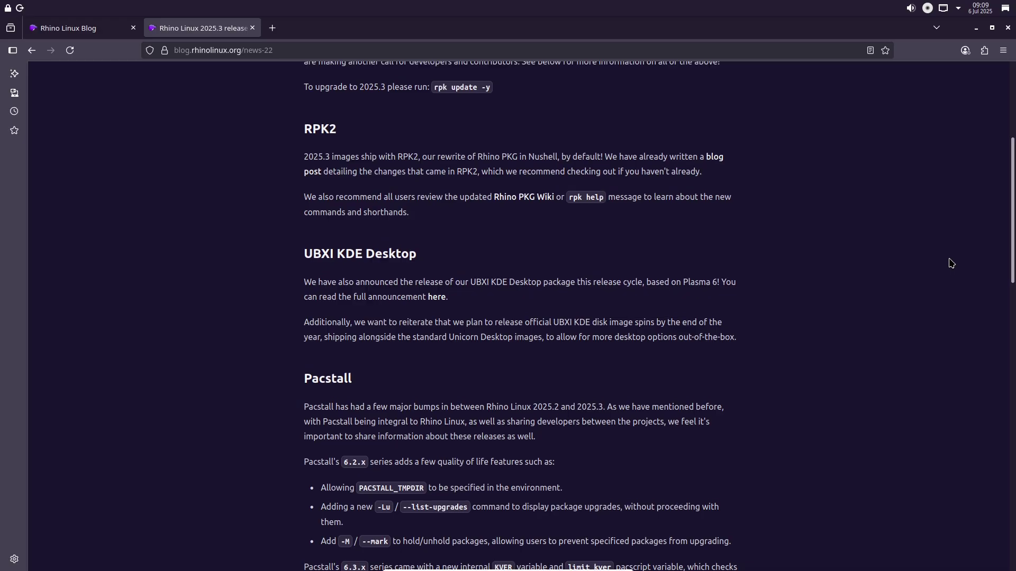
Open the UBXI KDE 6 Desktop post in a new tab, read it, and close Firefox
middle_click(435, 298)
left_click(326, 30)
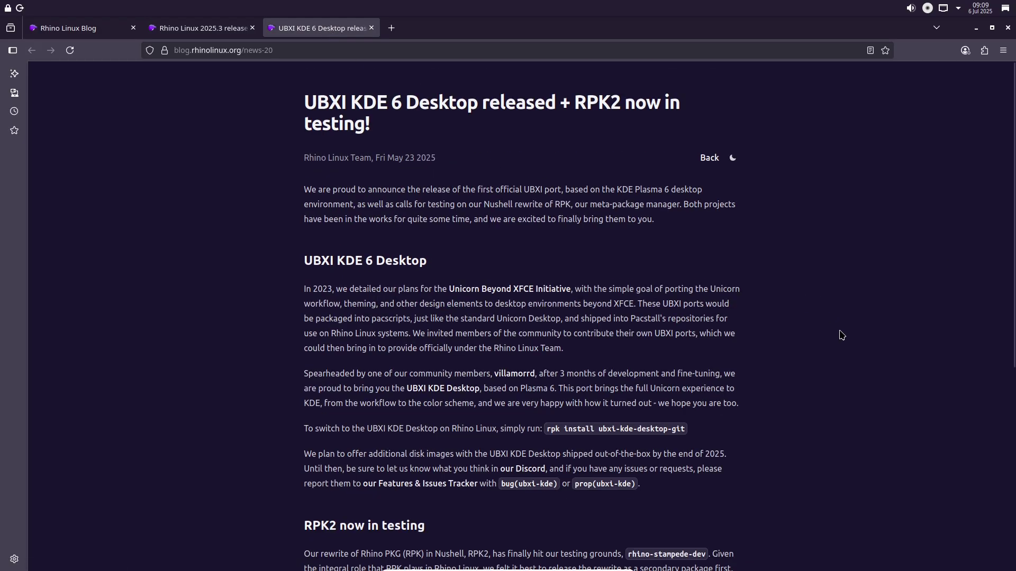
scroll(1006, 273, "down", 3)
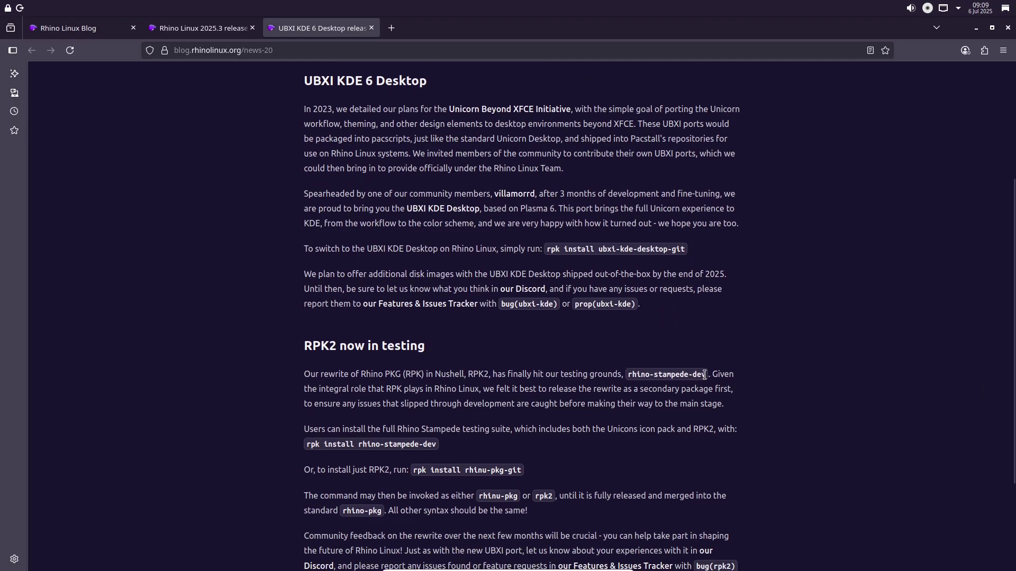
left_click_drag(694, 375, 629, 372)
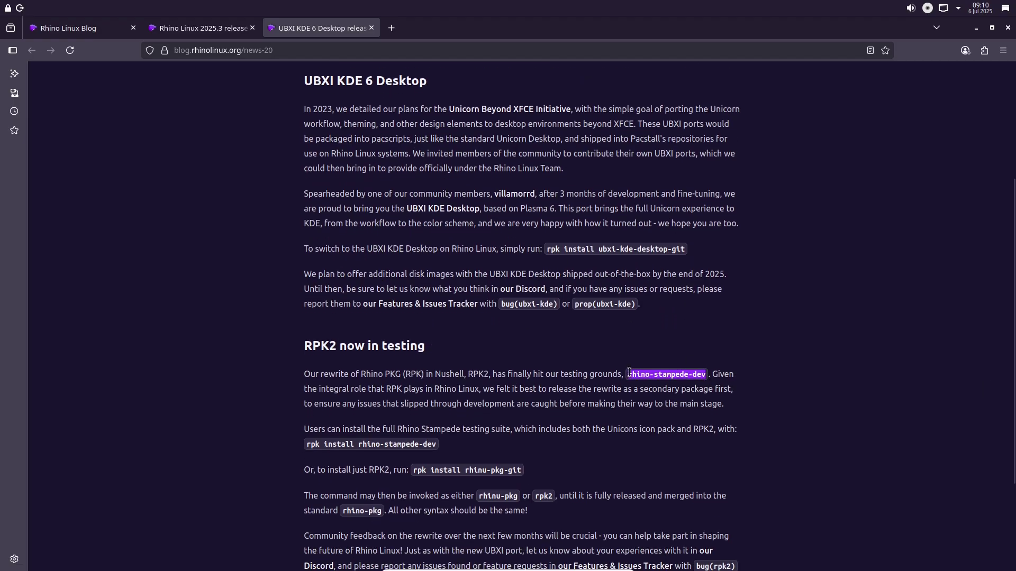
left_click(739, 332)
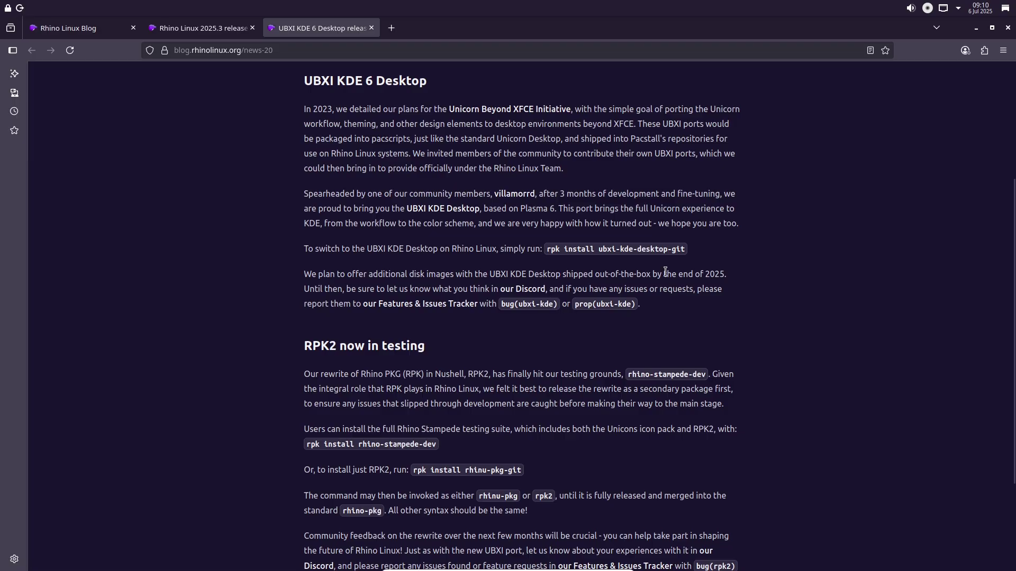
left_click(1007, 28)
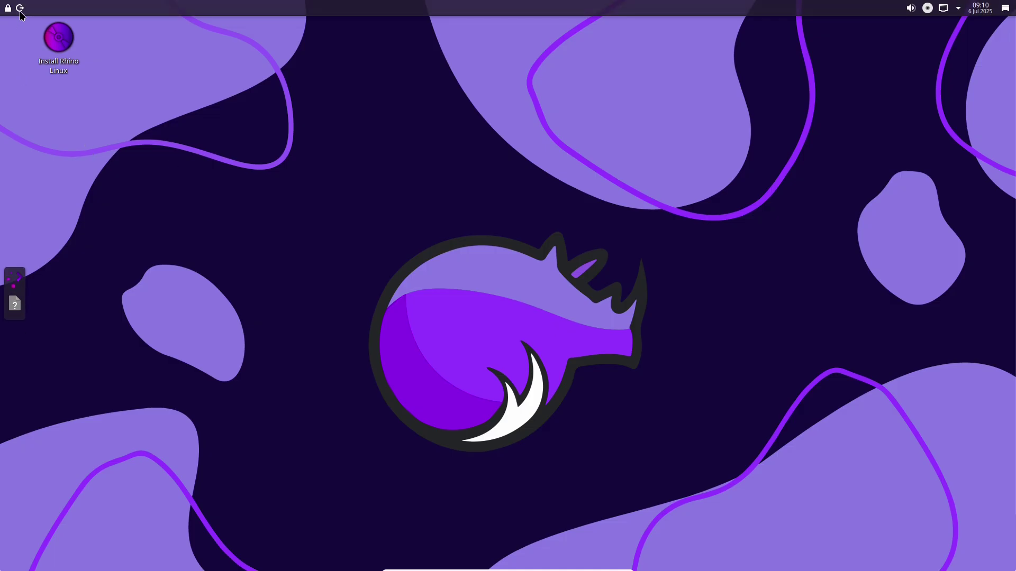
Bring up the Plasma logout screen from the top panel's logout icon
left_click(20, 7)
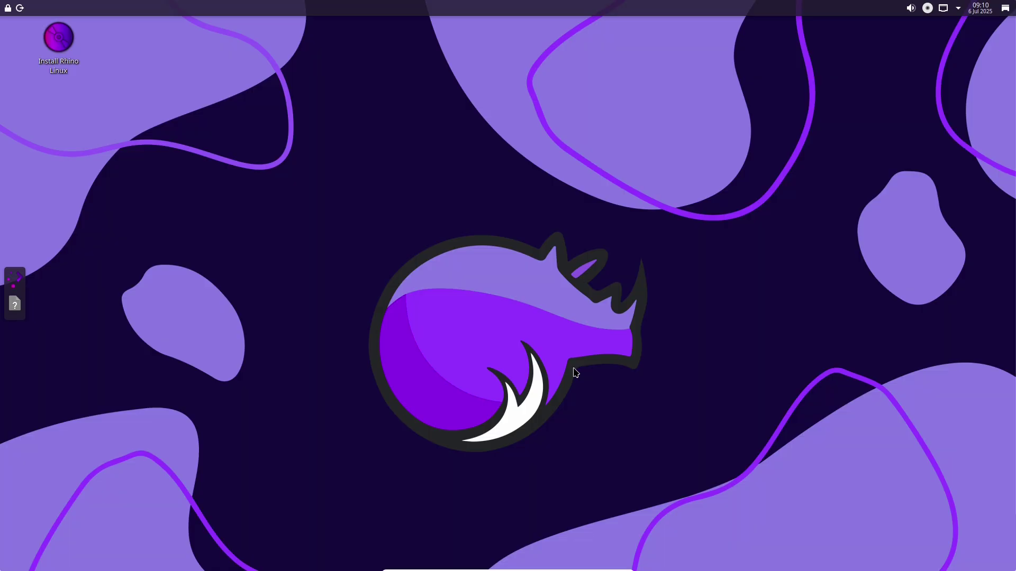